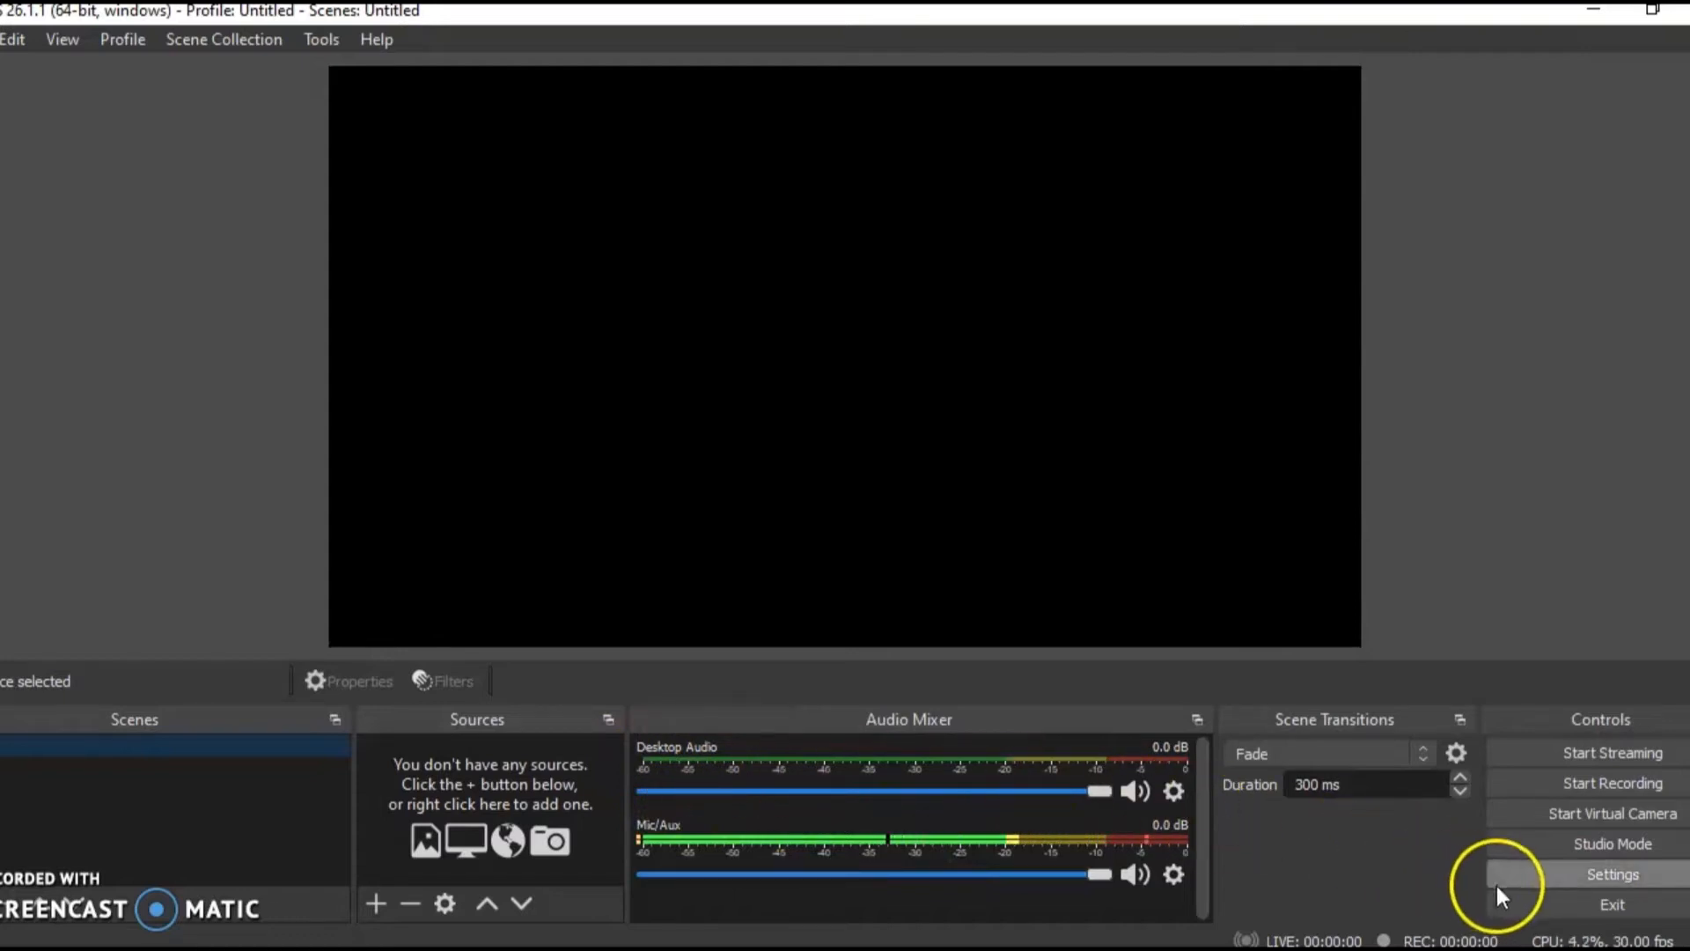
Raise the system speaker volume to its maximum
left_click(1565, 950)
left_click(1648, 918)
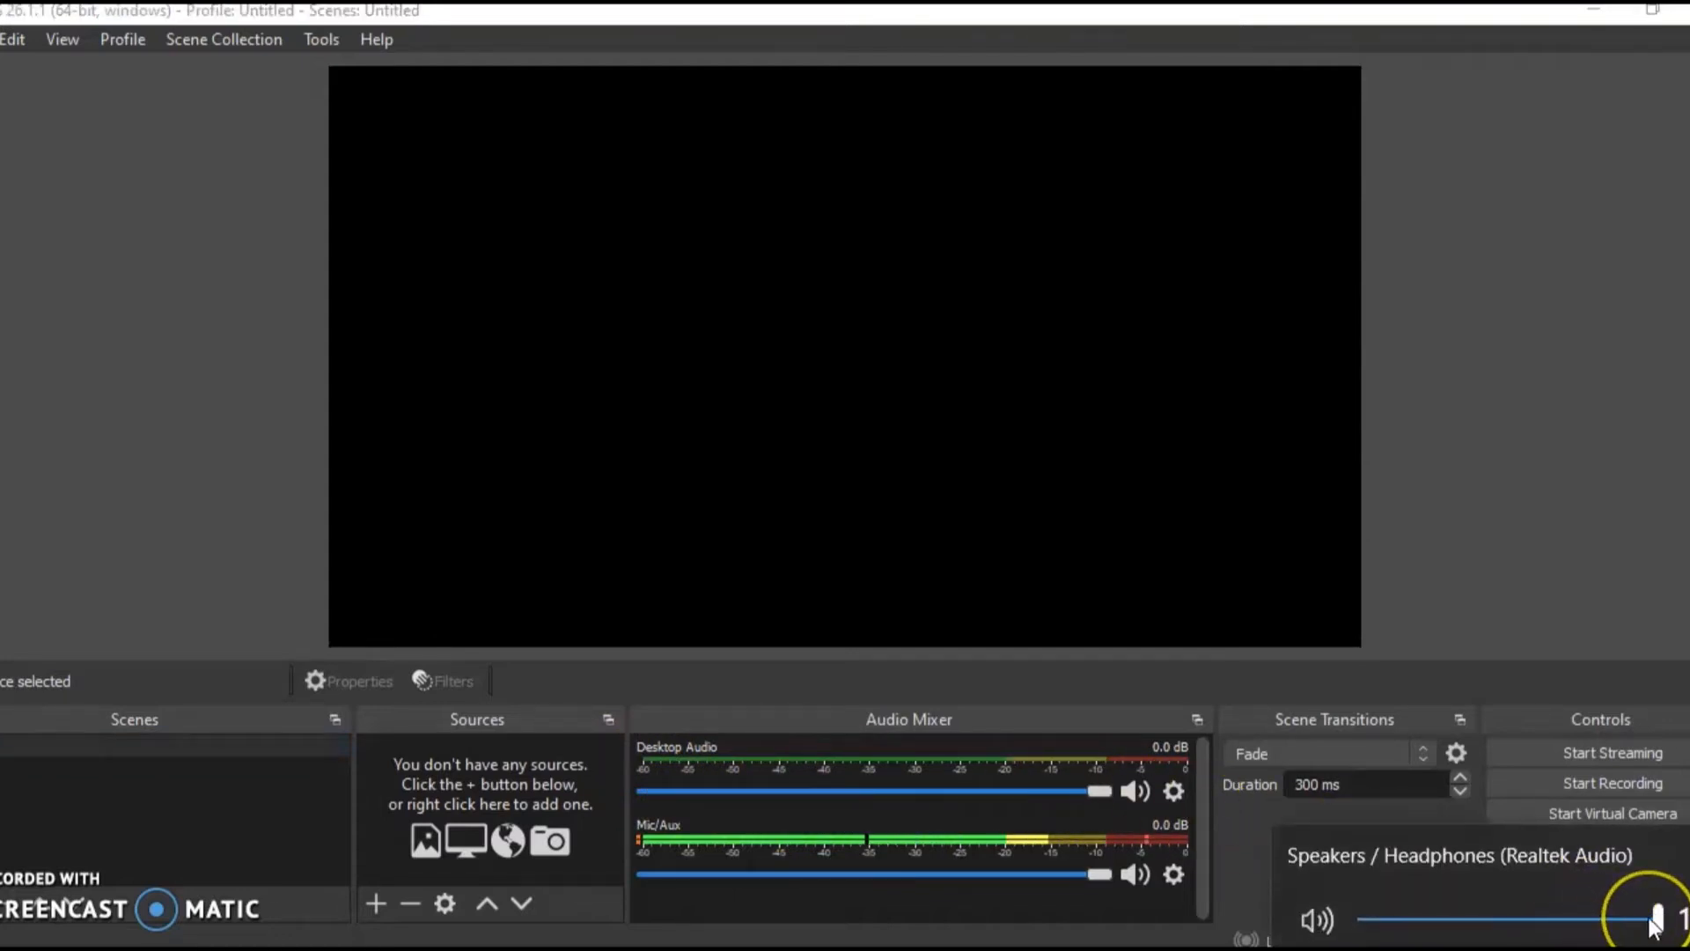
left_click_drag(1648, 920, 1659, 920)
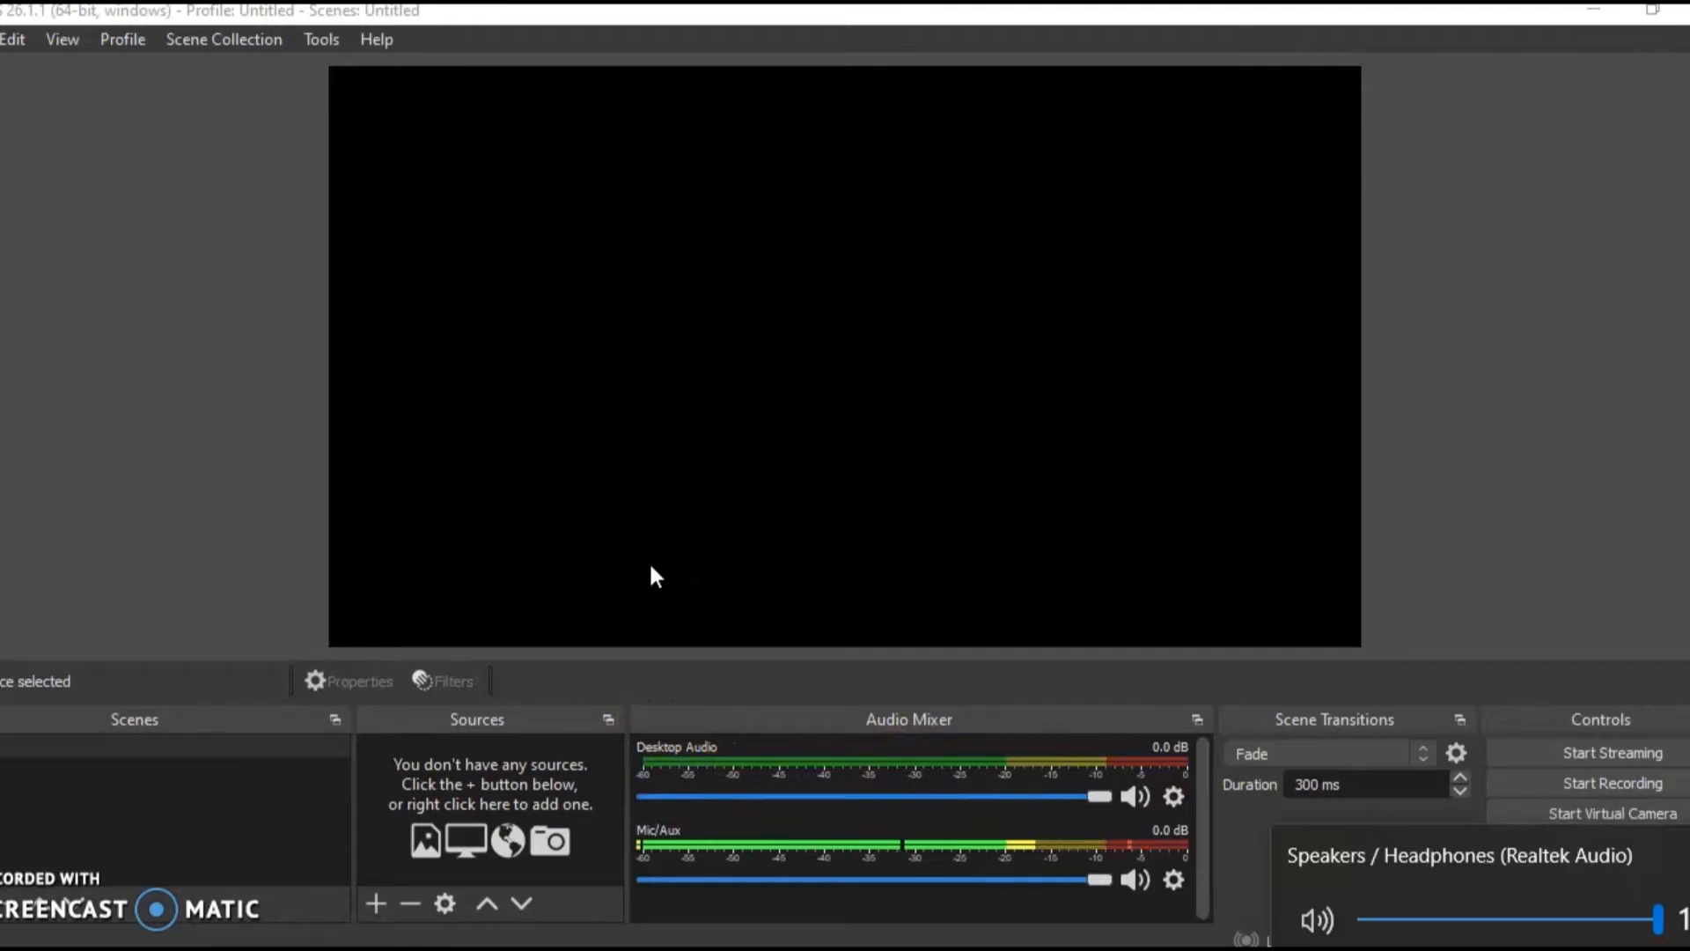
left_click(1075, 454)
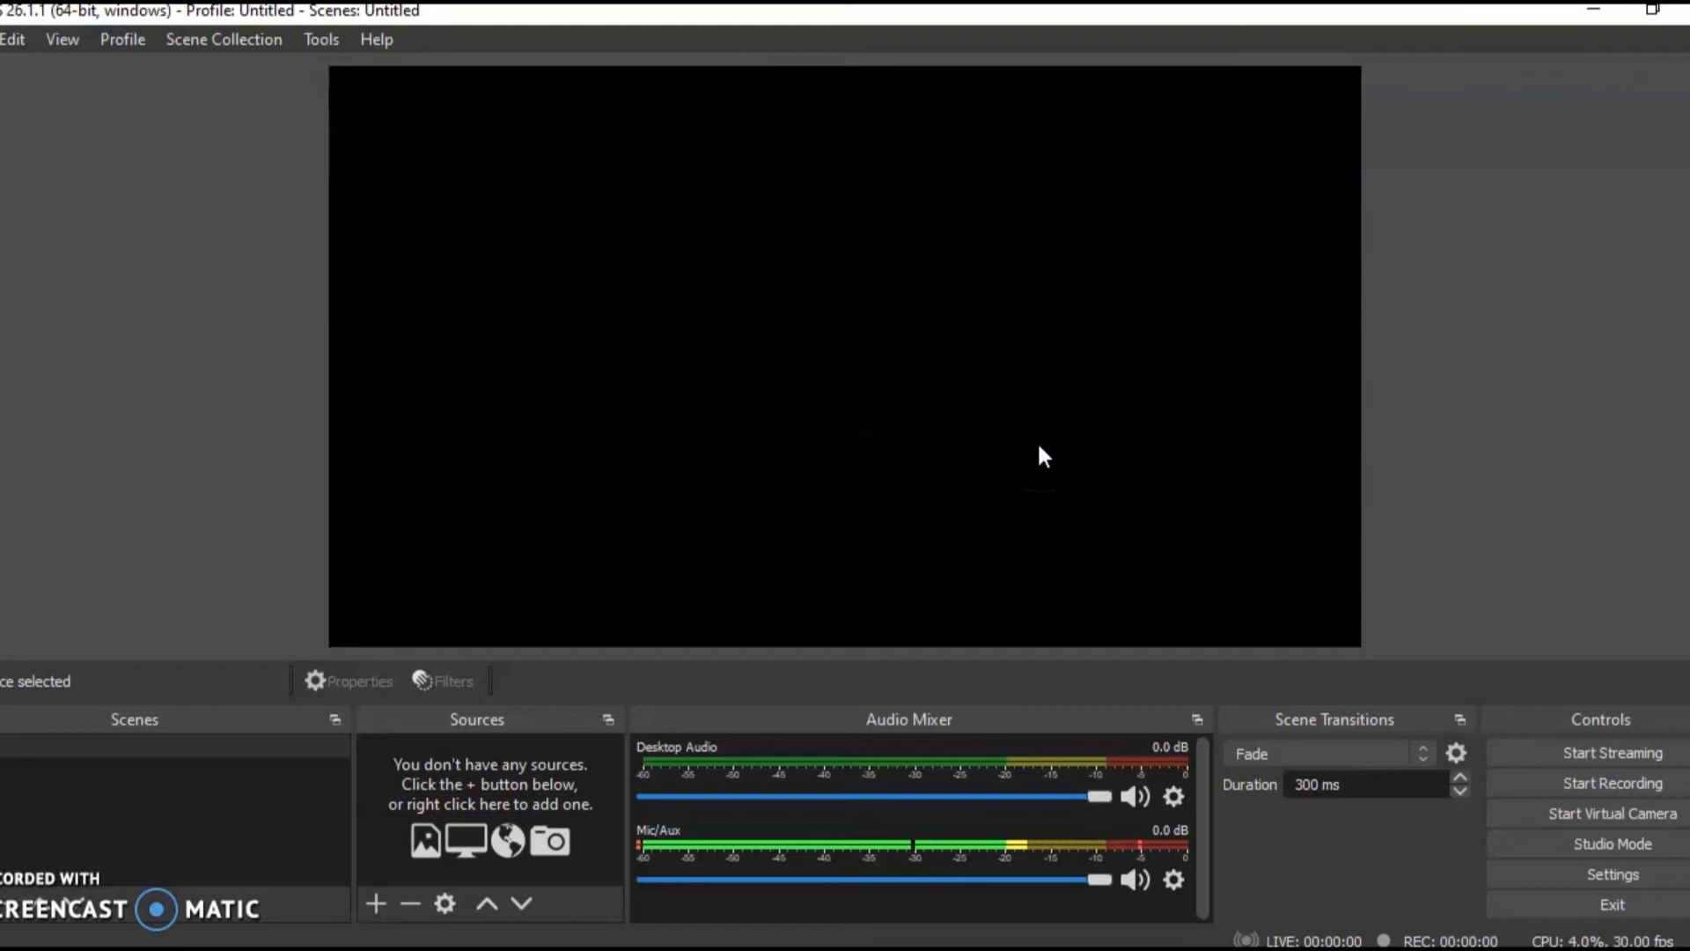
left_click(1008, 447)
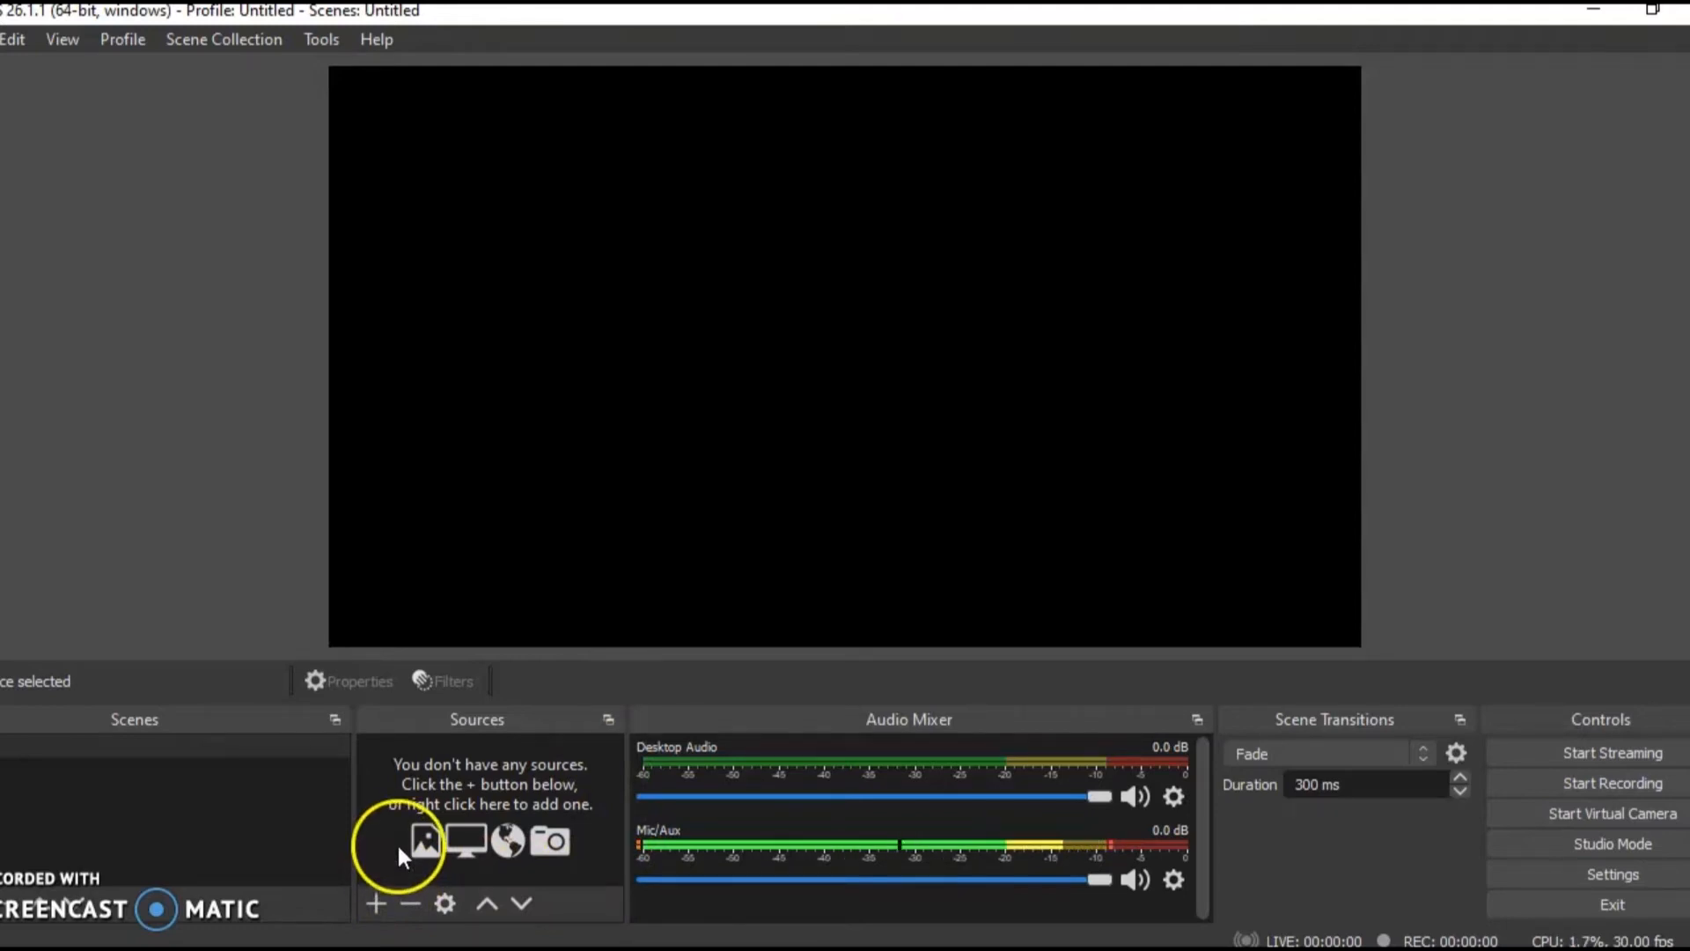
Add a new visible Display Capture source named "My Screen"
left_click(376, 904)
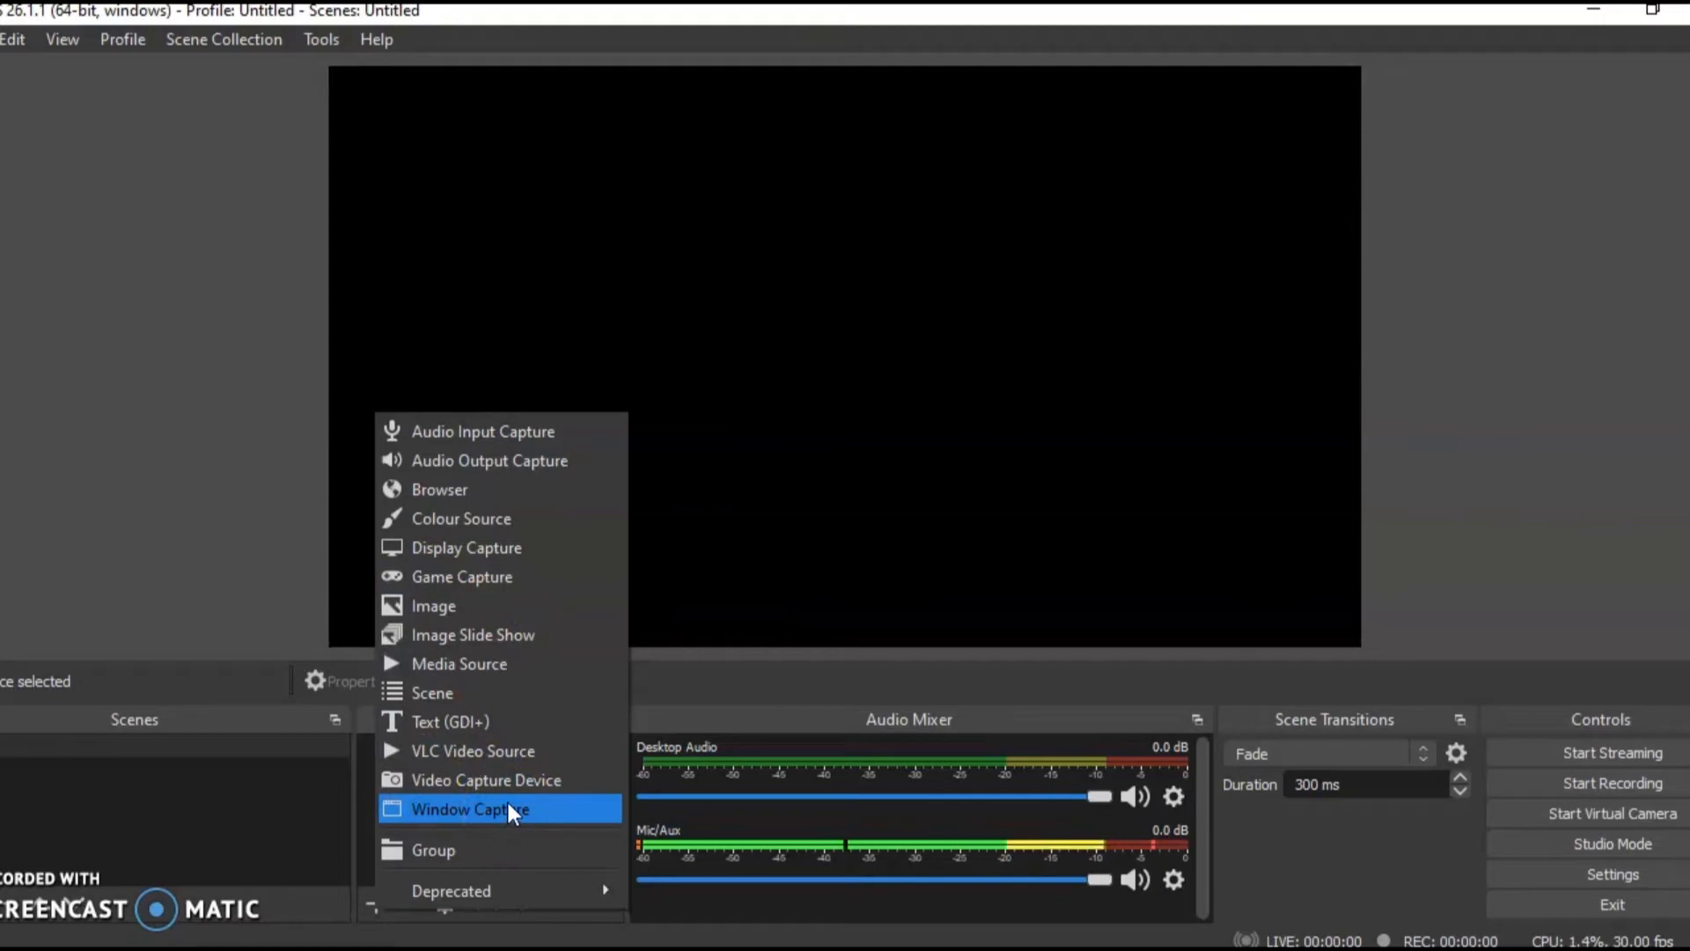
left_click(465, 558)
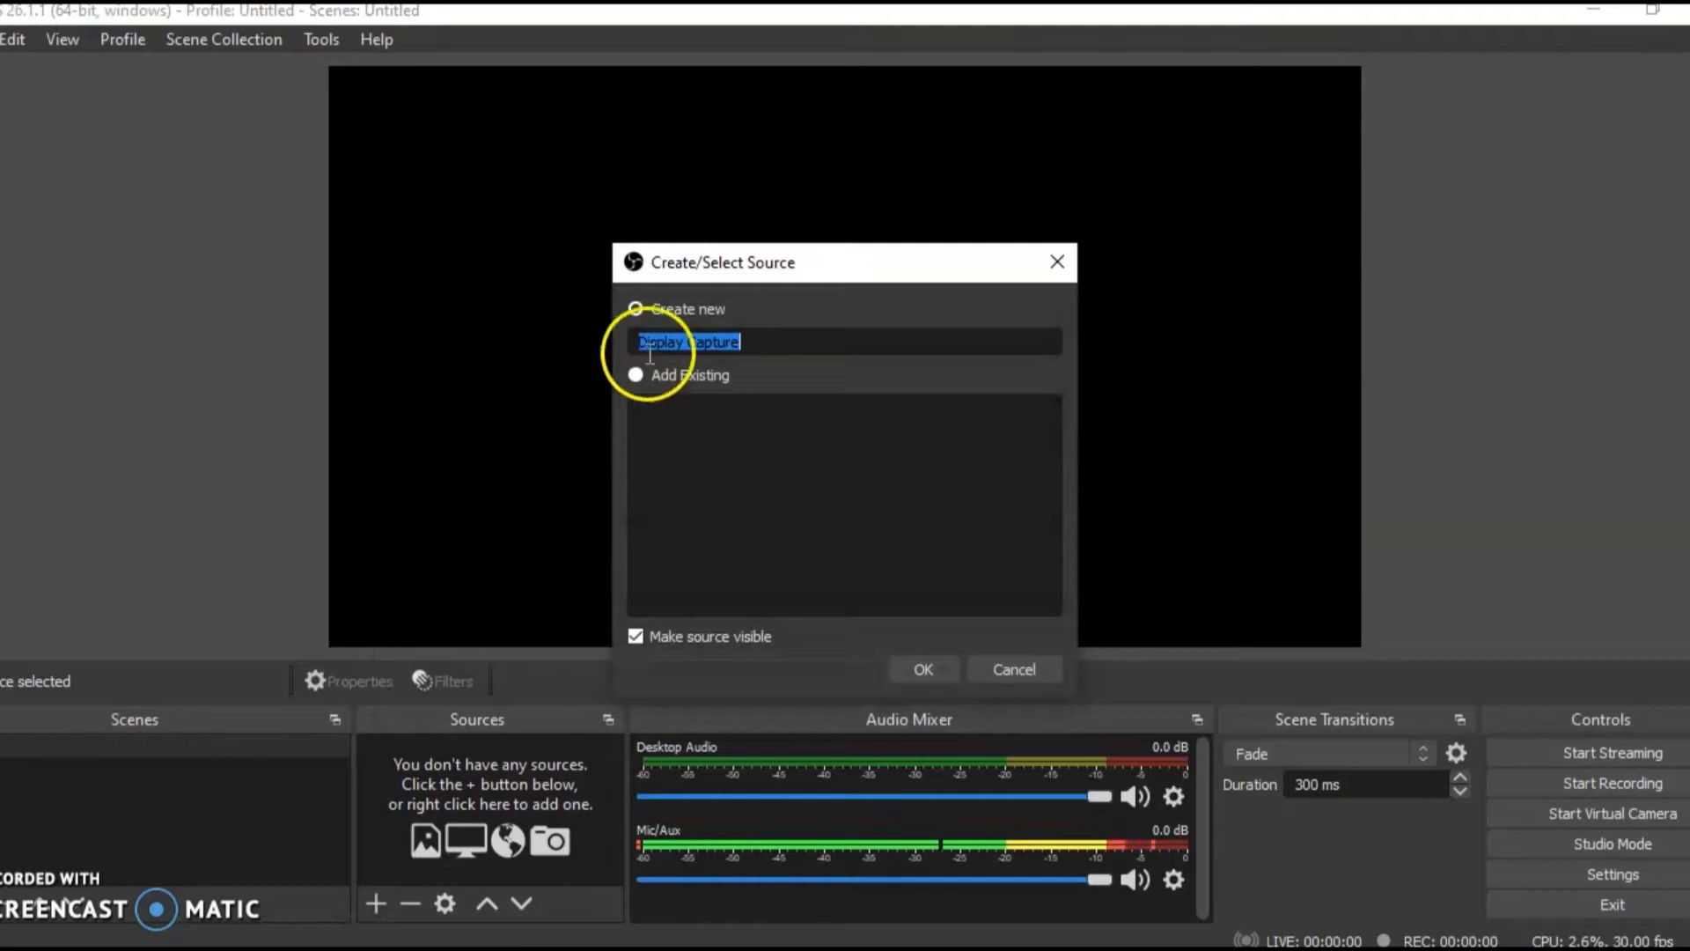
left_click_drag(699, 272, 692, 220)
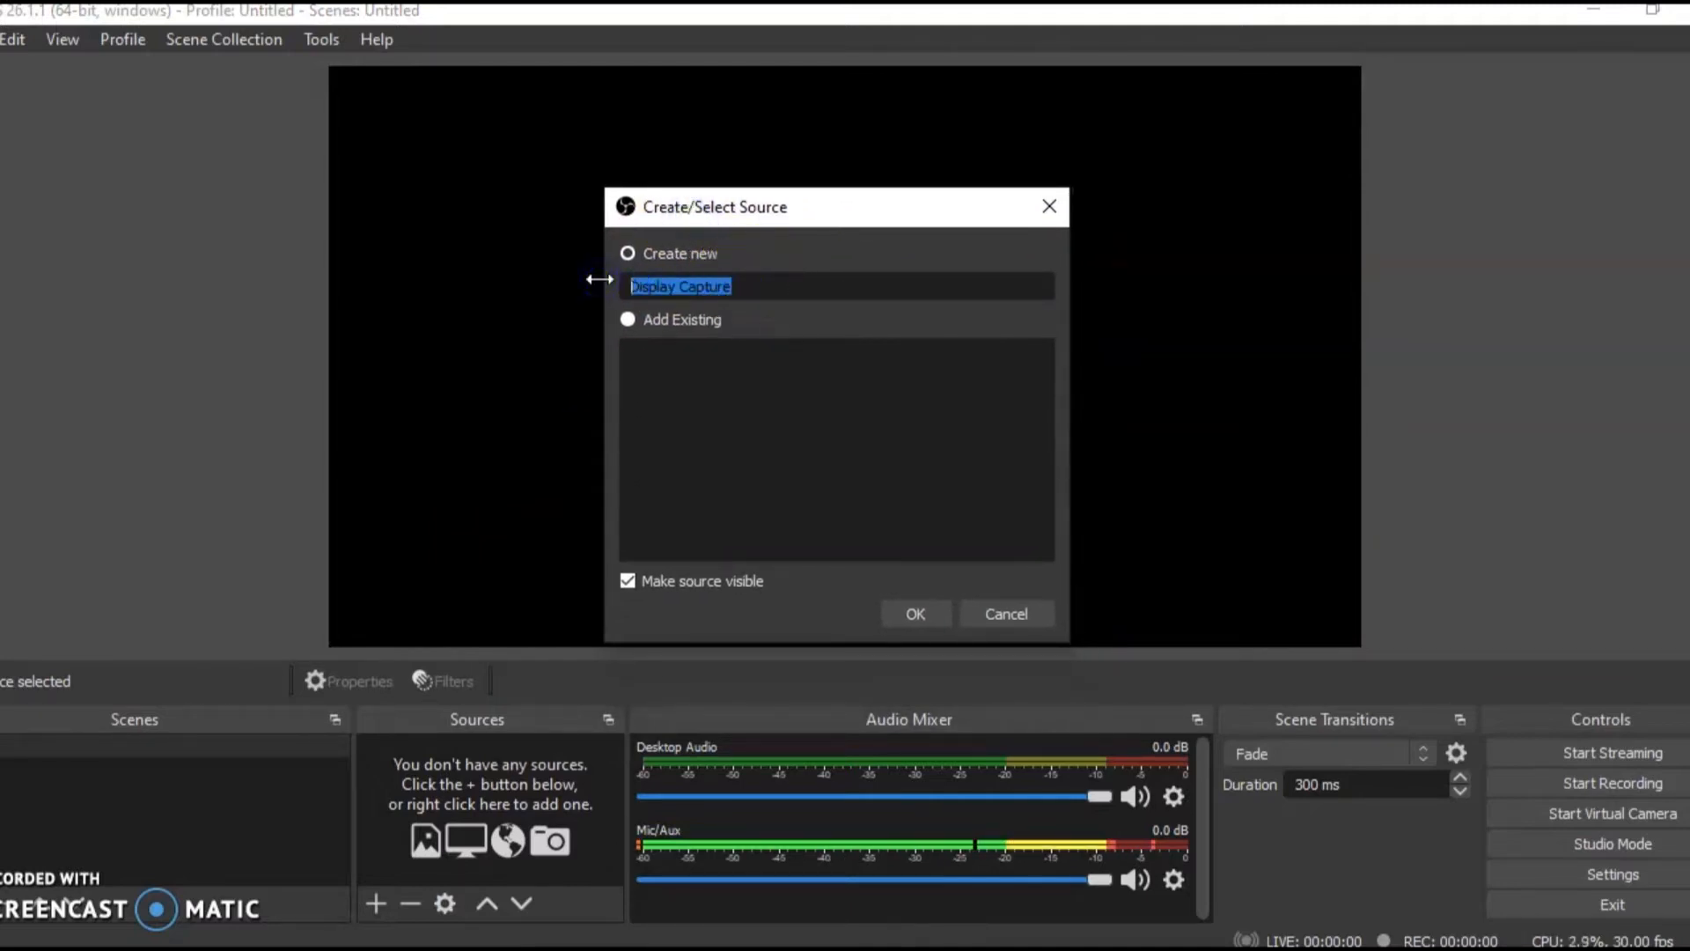
type("My Screen")
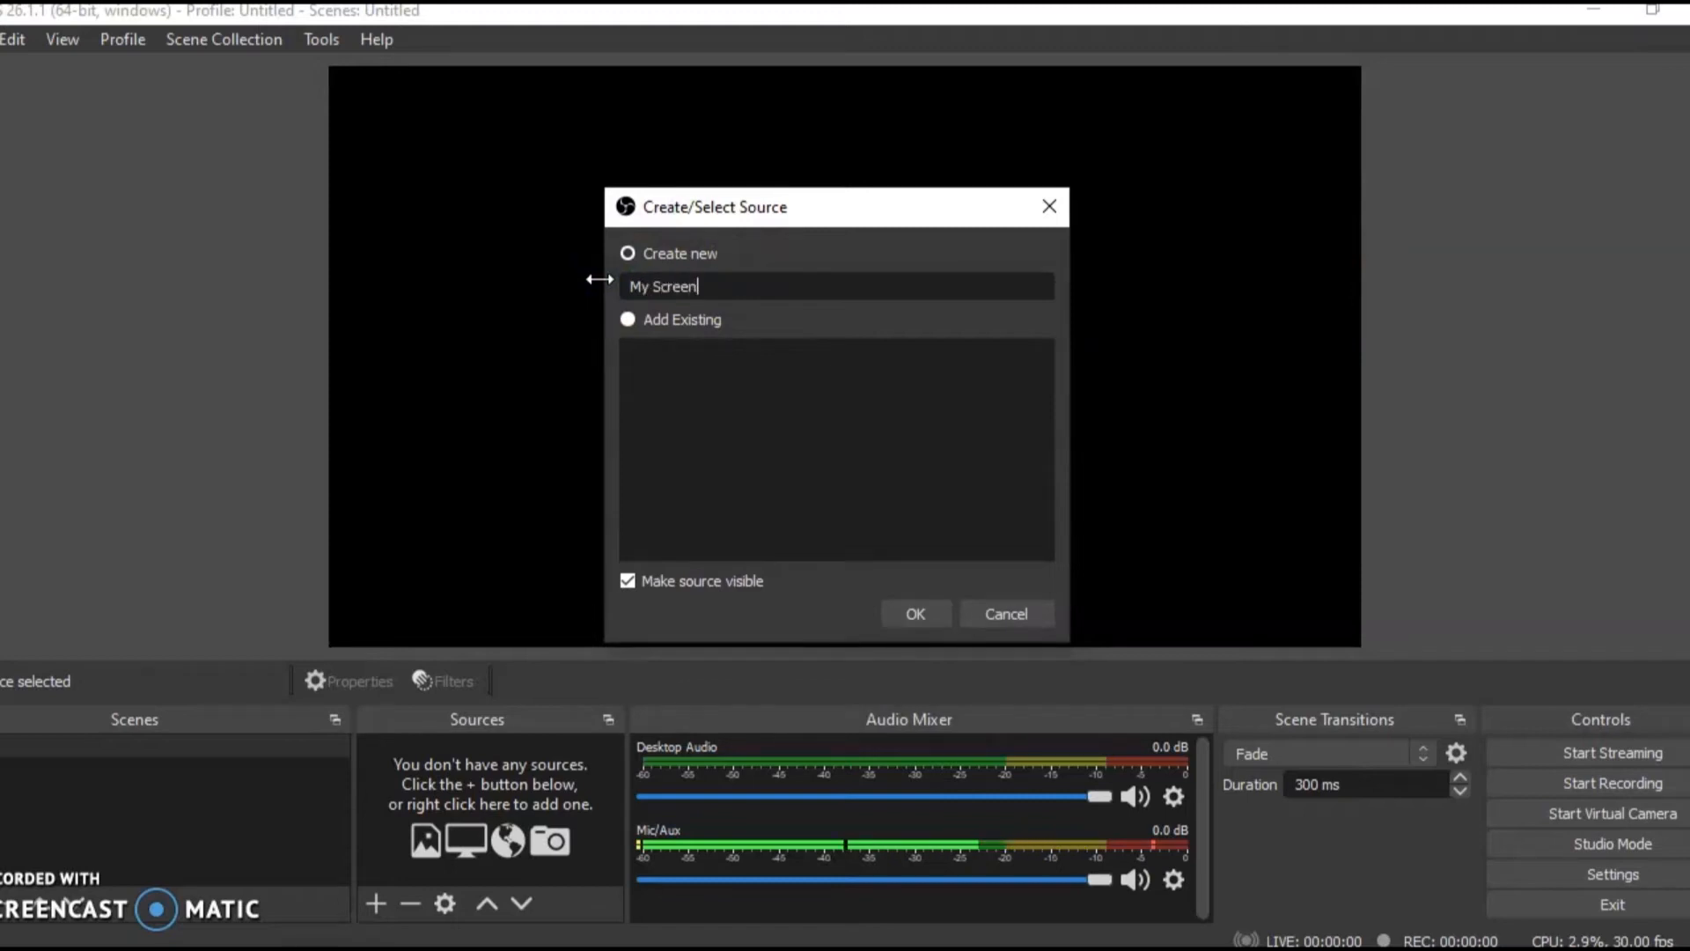
left_click(678, 280)
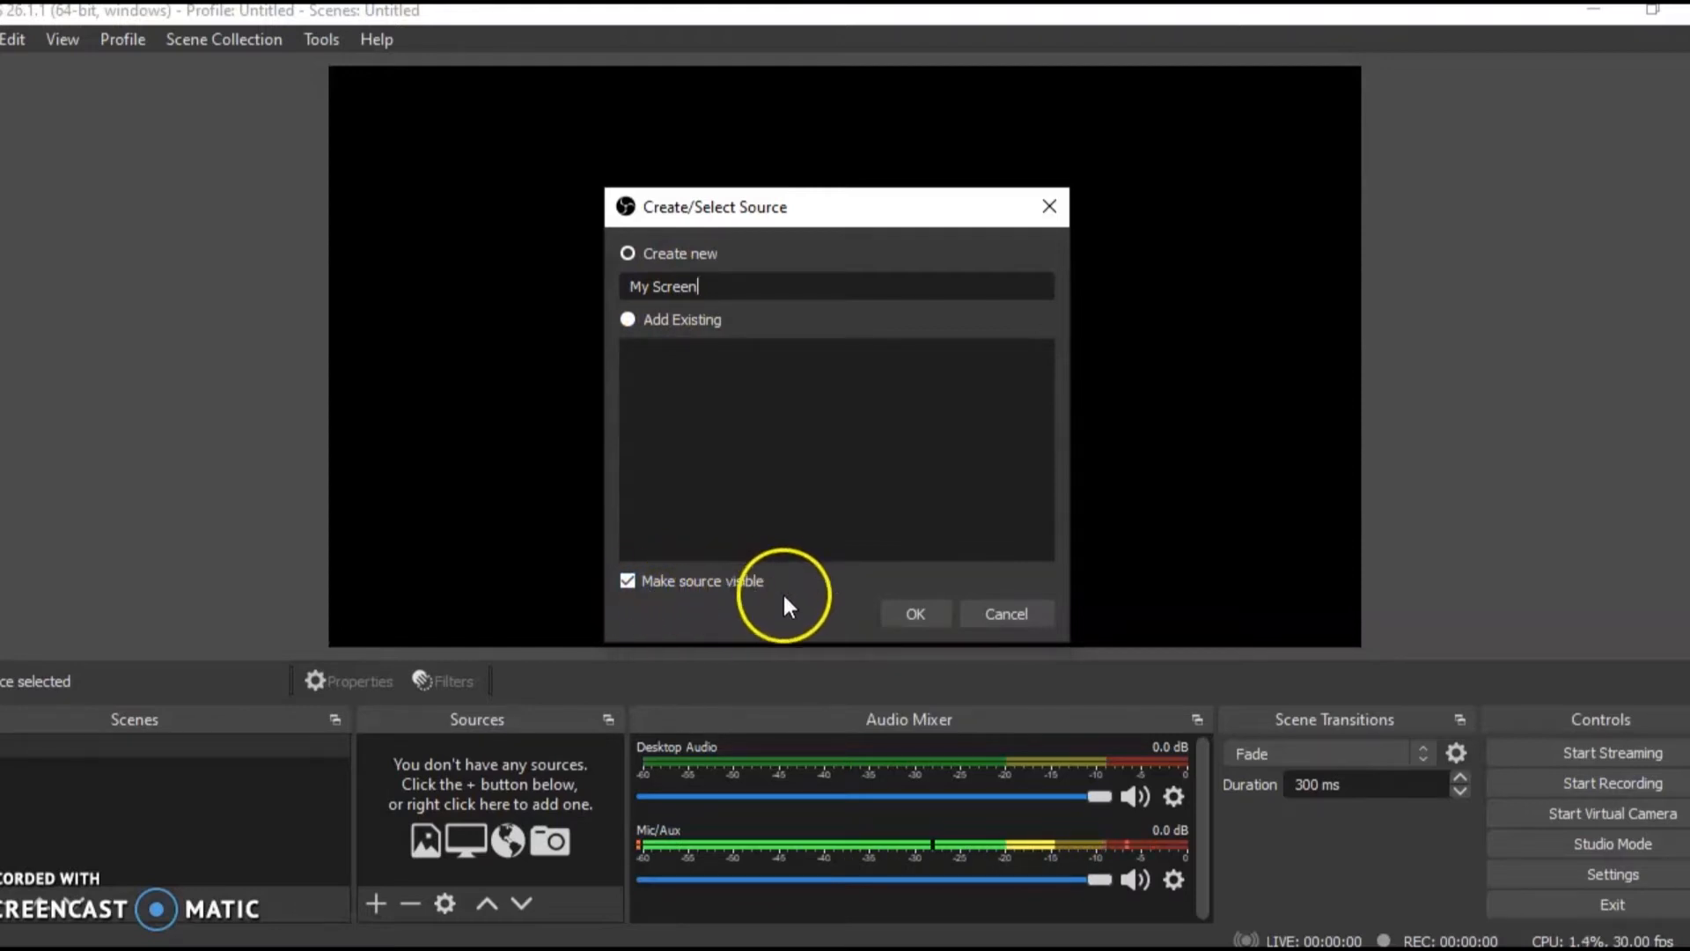
left_click(913, 614)
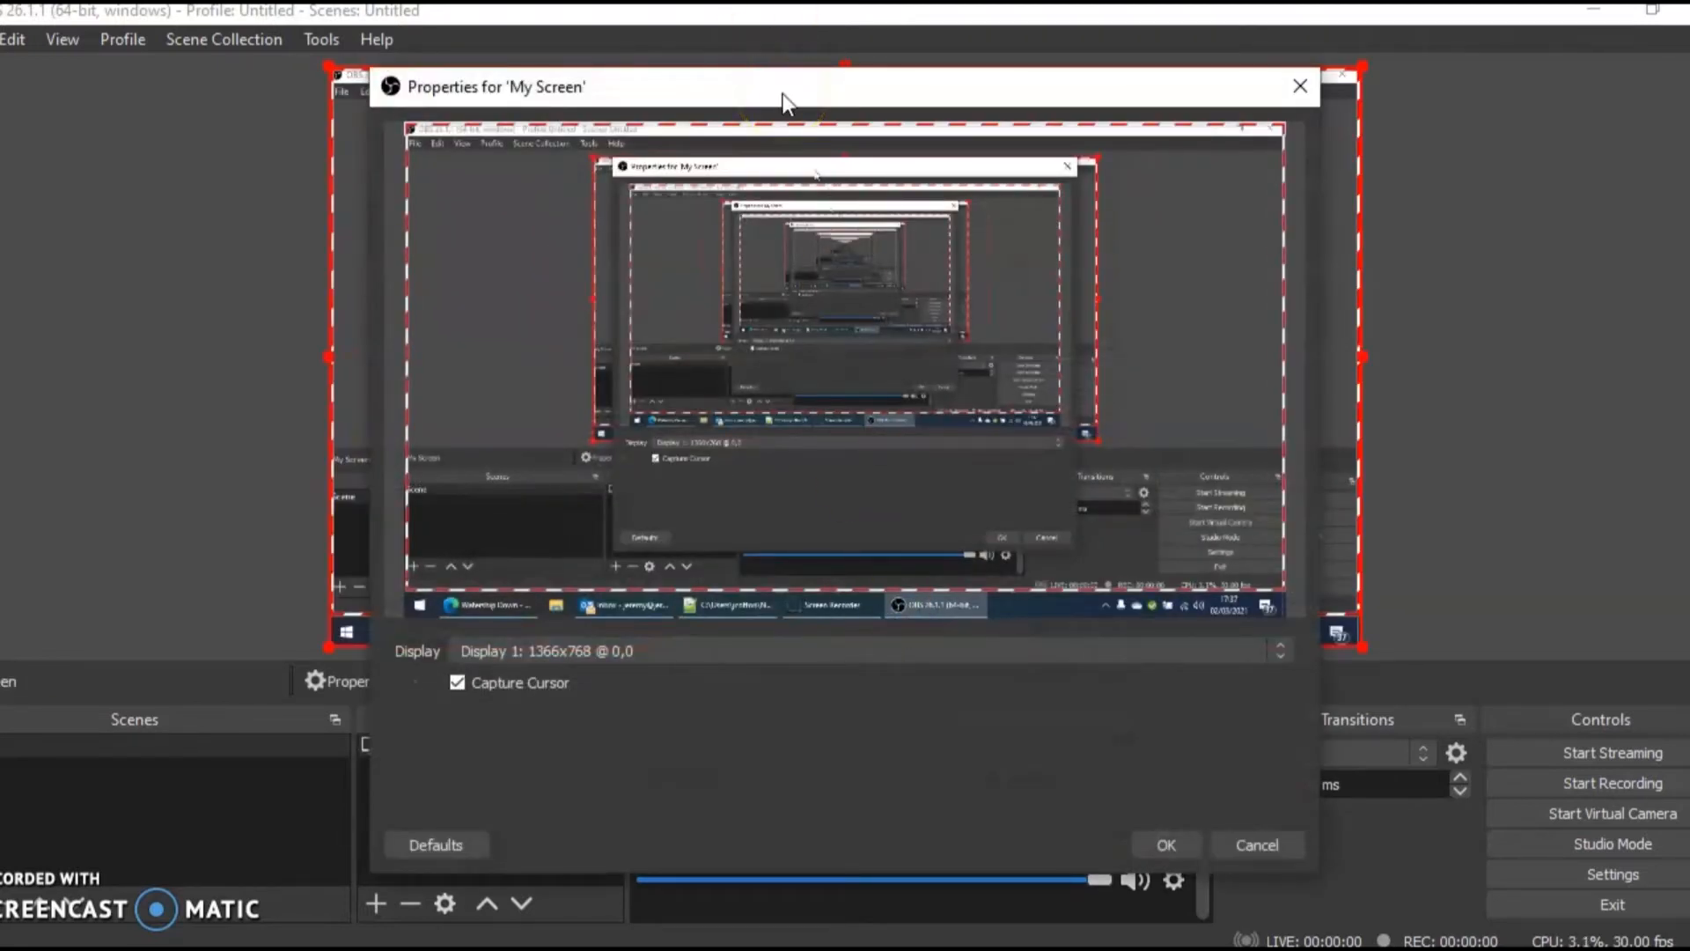
Set the My Screen source to capture Display 1: 1366x768 with the cursor included, and accept its properties
mouse_move(783, 97)
left_mouse_down()
mouse_move(799, 207)
mouse_move(868, 208)
mouse_move(883, 167)
mouse_move(778, 113)
mouse_move(696, 126)
mouse_move(784, 150)
mouse_move(822, 98)
mouse_move(778, 70)
left_mouse_up()
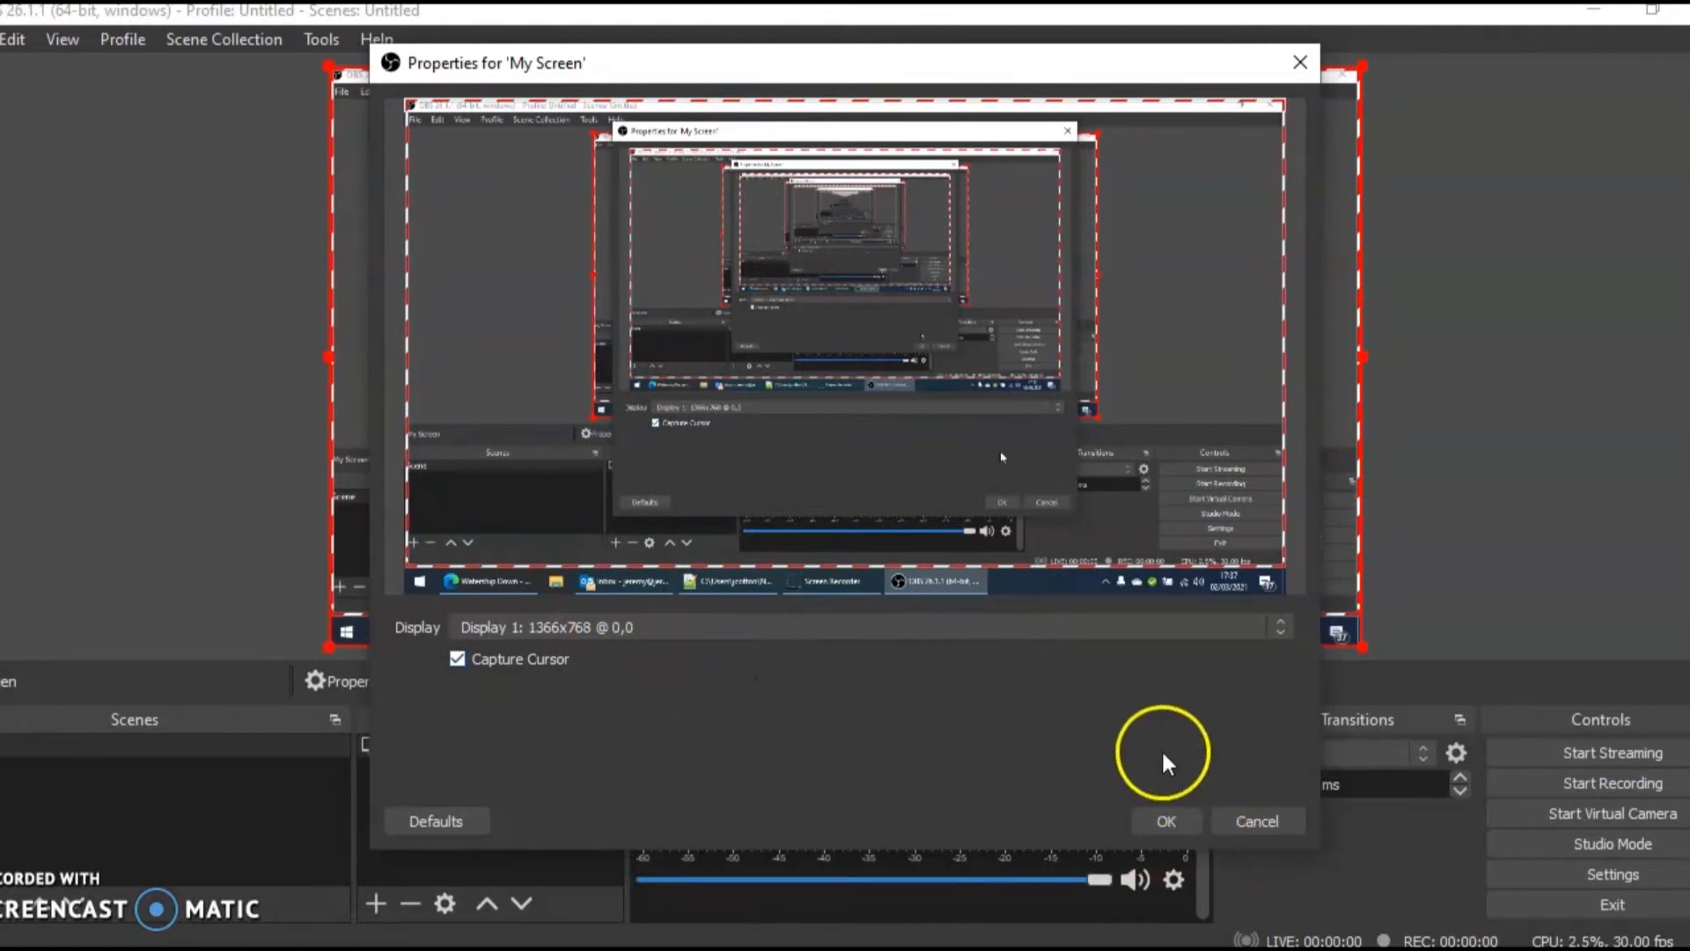
left_click(1281, 628)
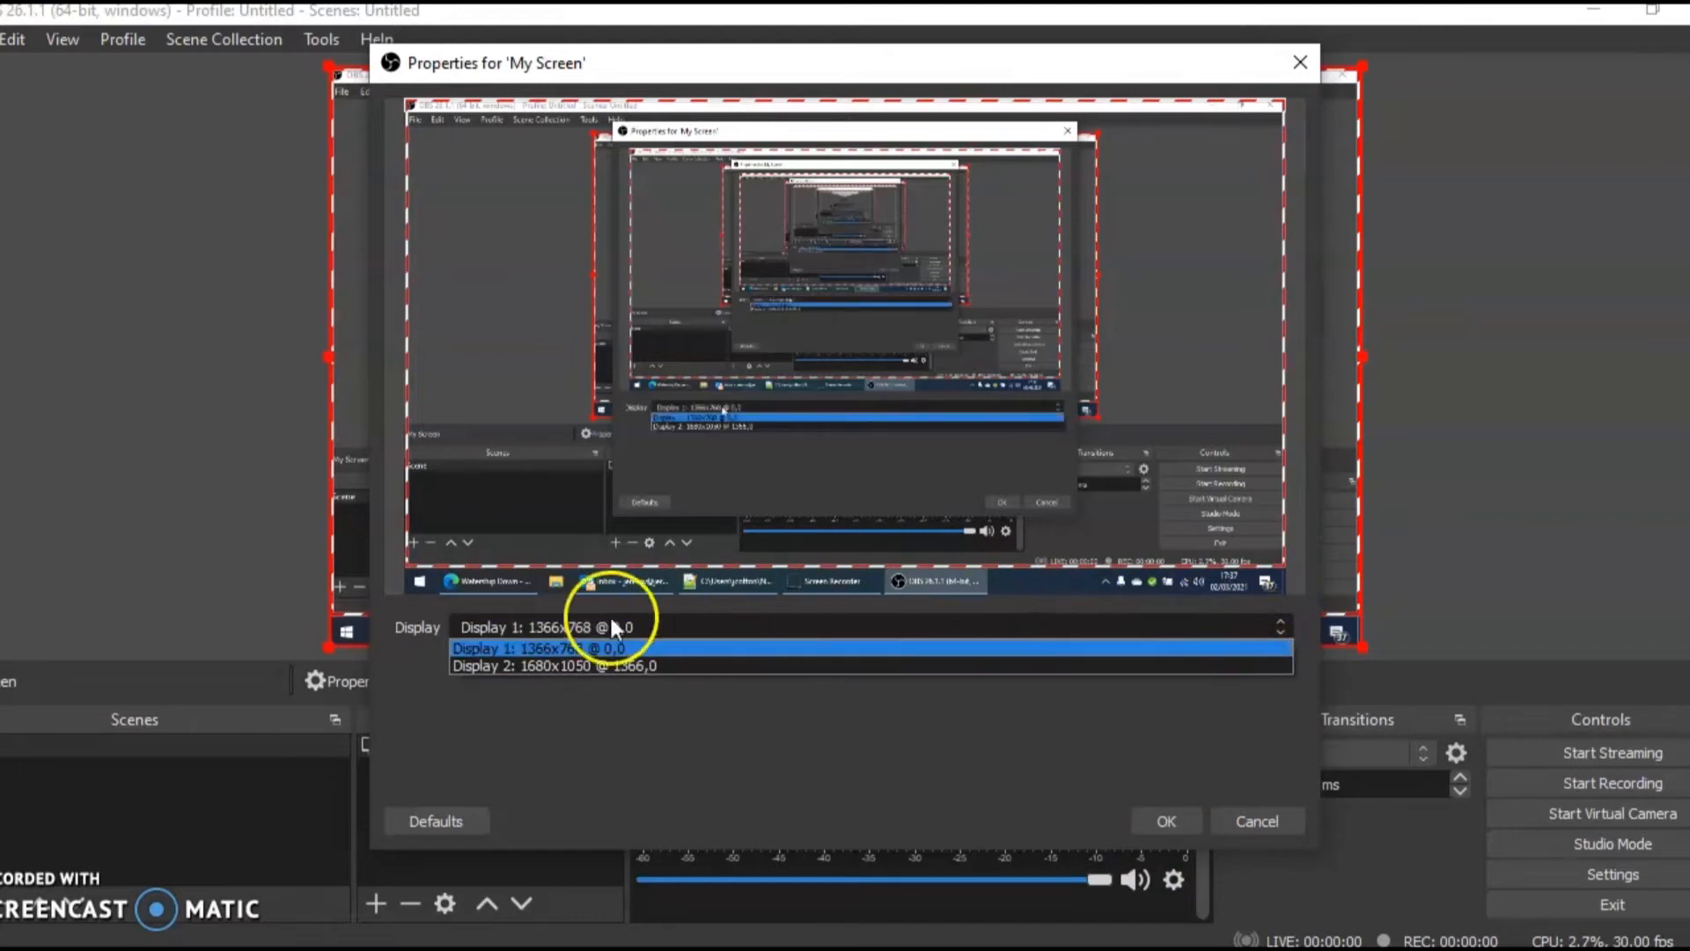
left_click(529, 647)
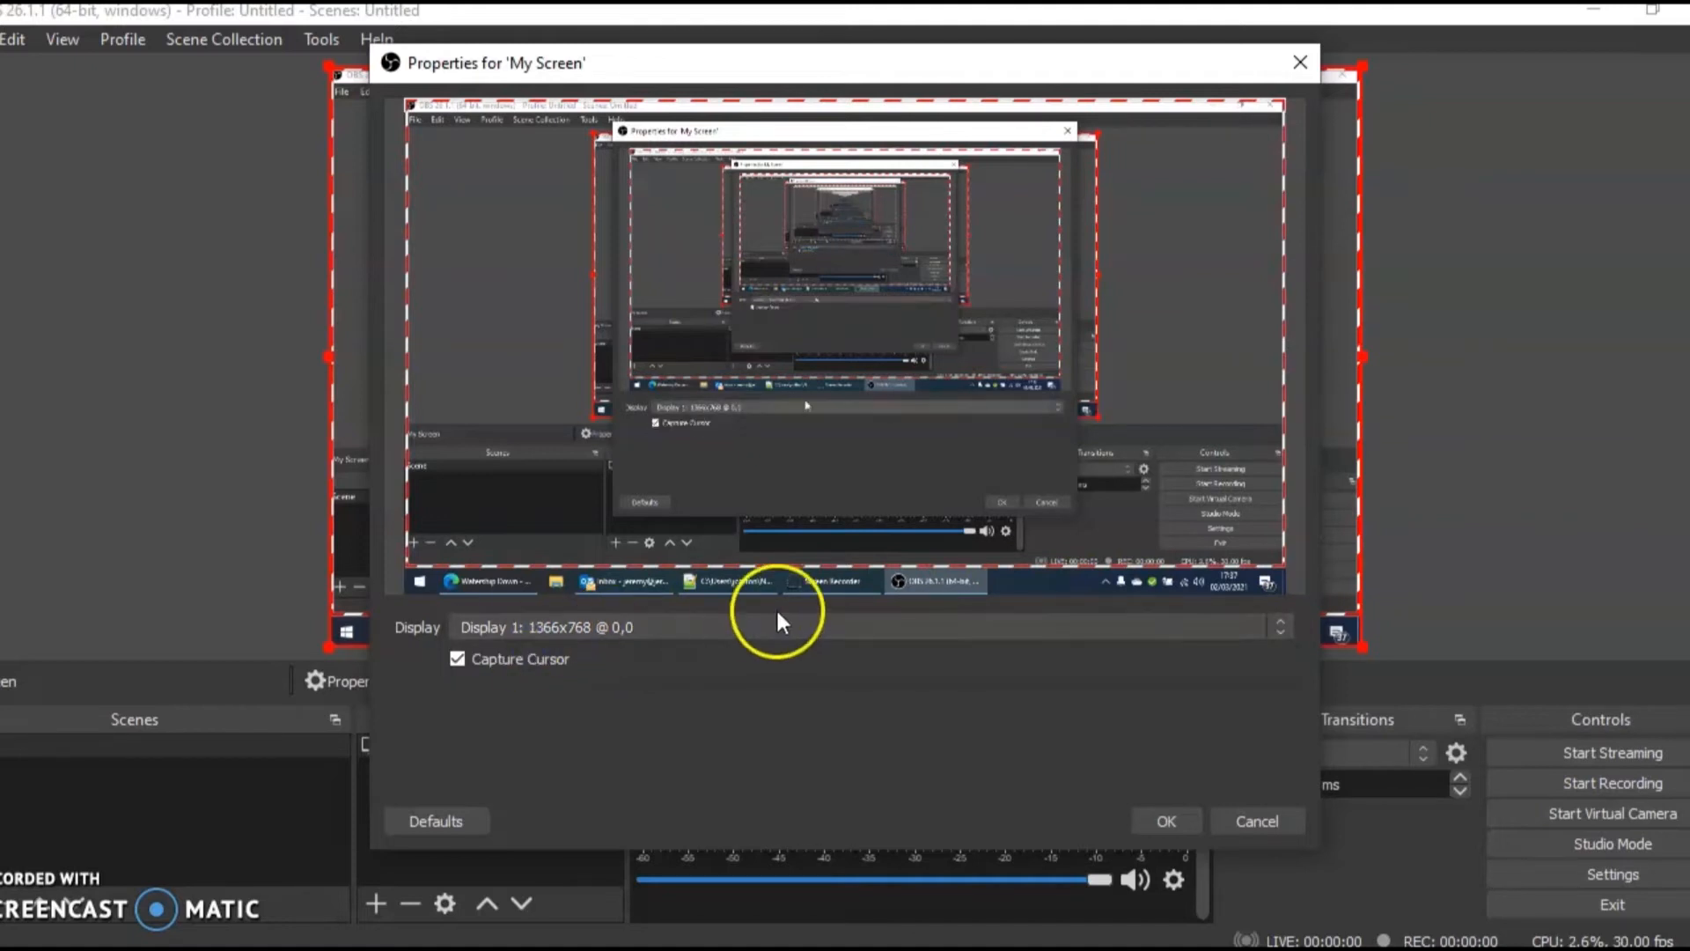
left_click(1149, 819)
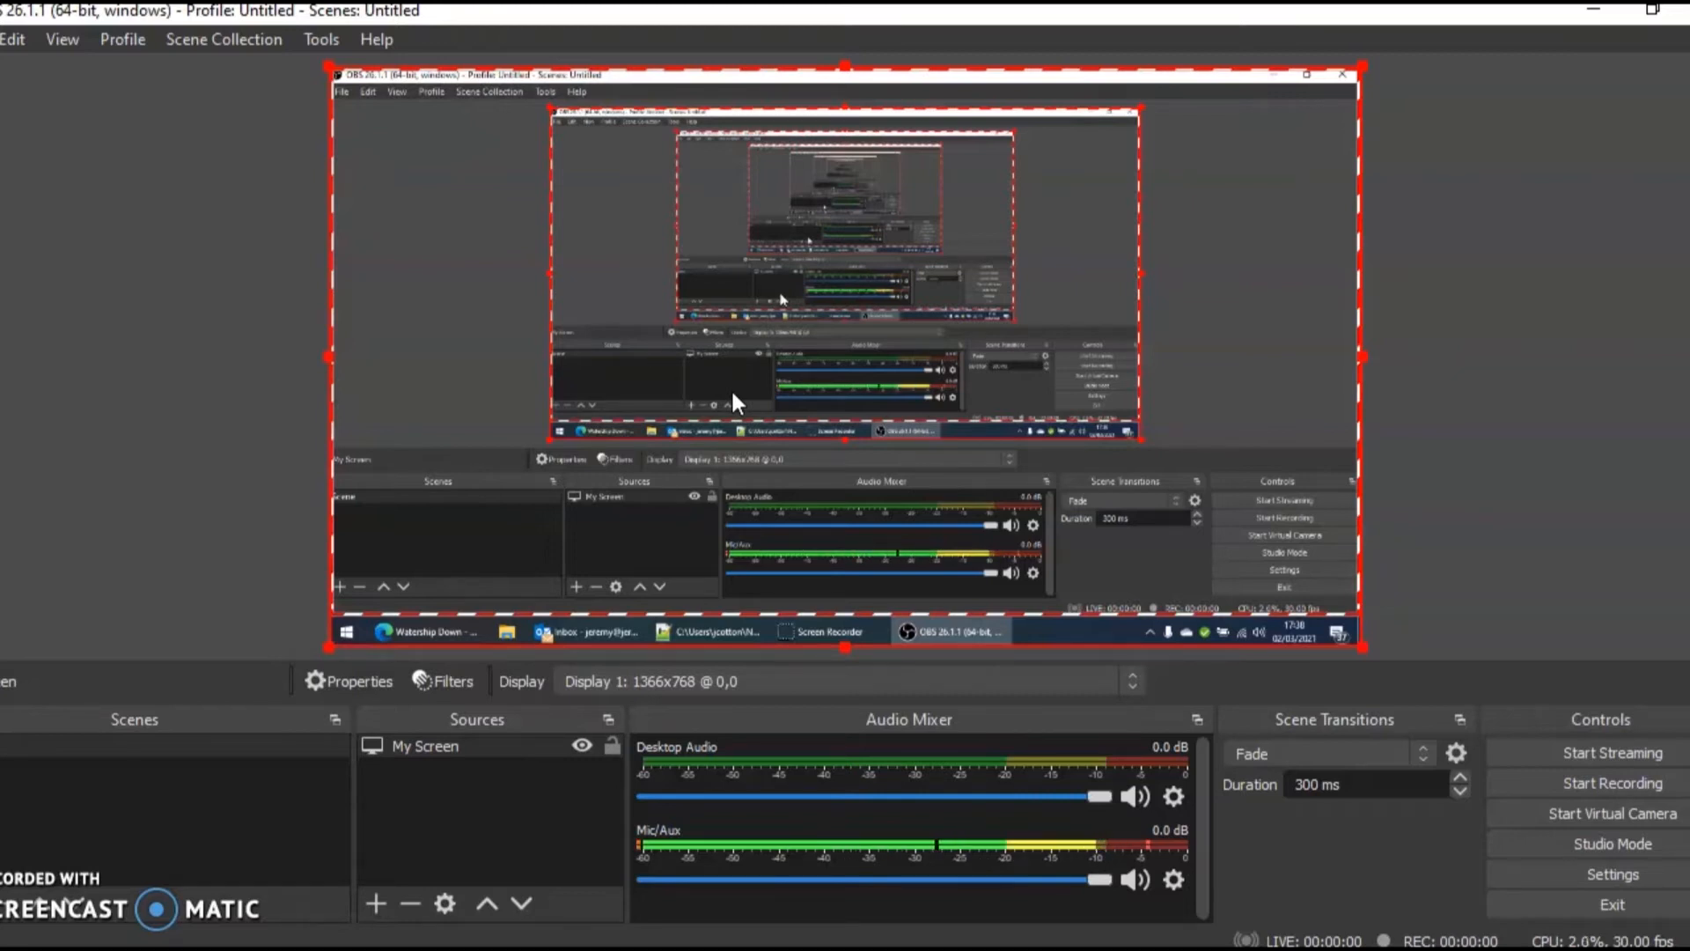
left_click(714, 415)
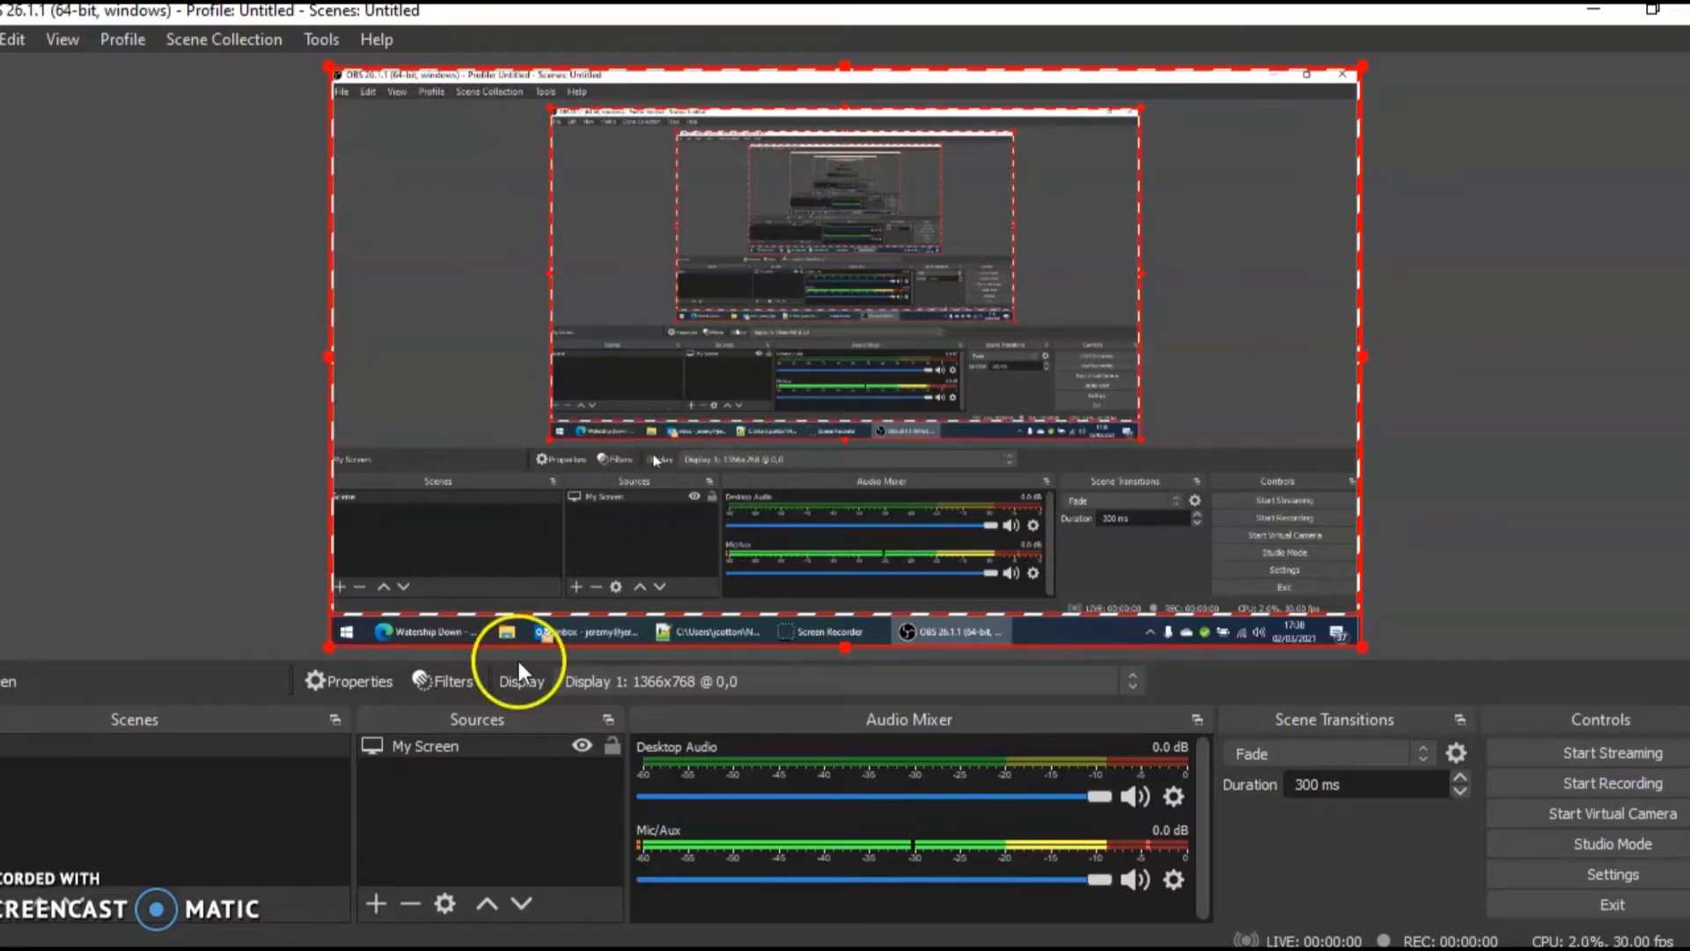
Add a new visible Video Capture Device source named "Me"
left_click(377, 903)
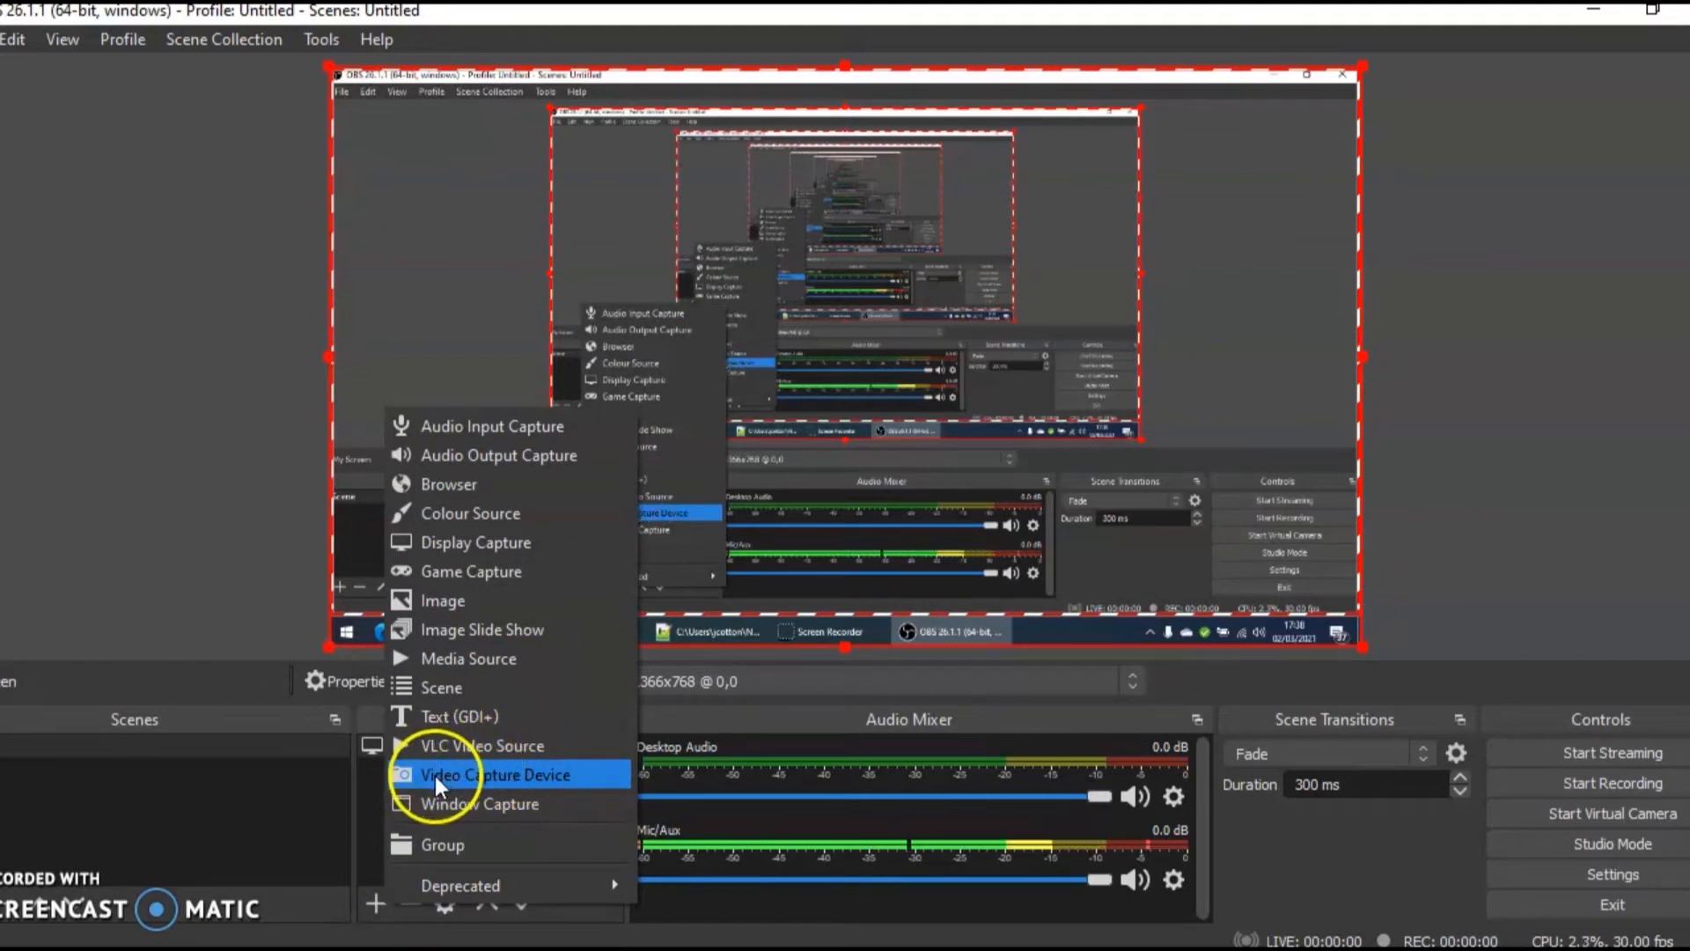
left_click(494, 773)
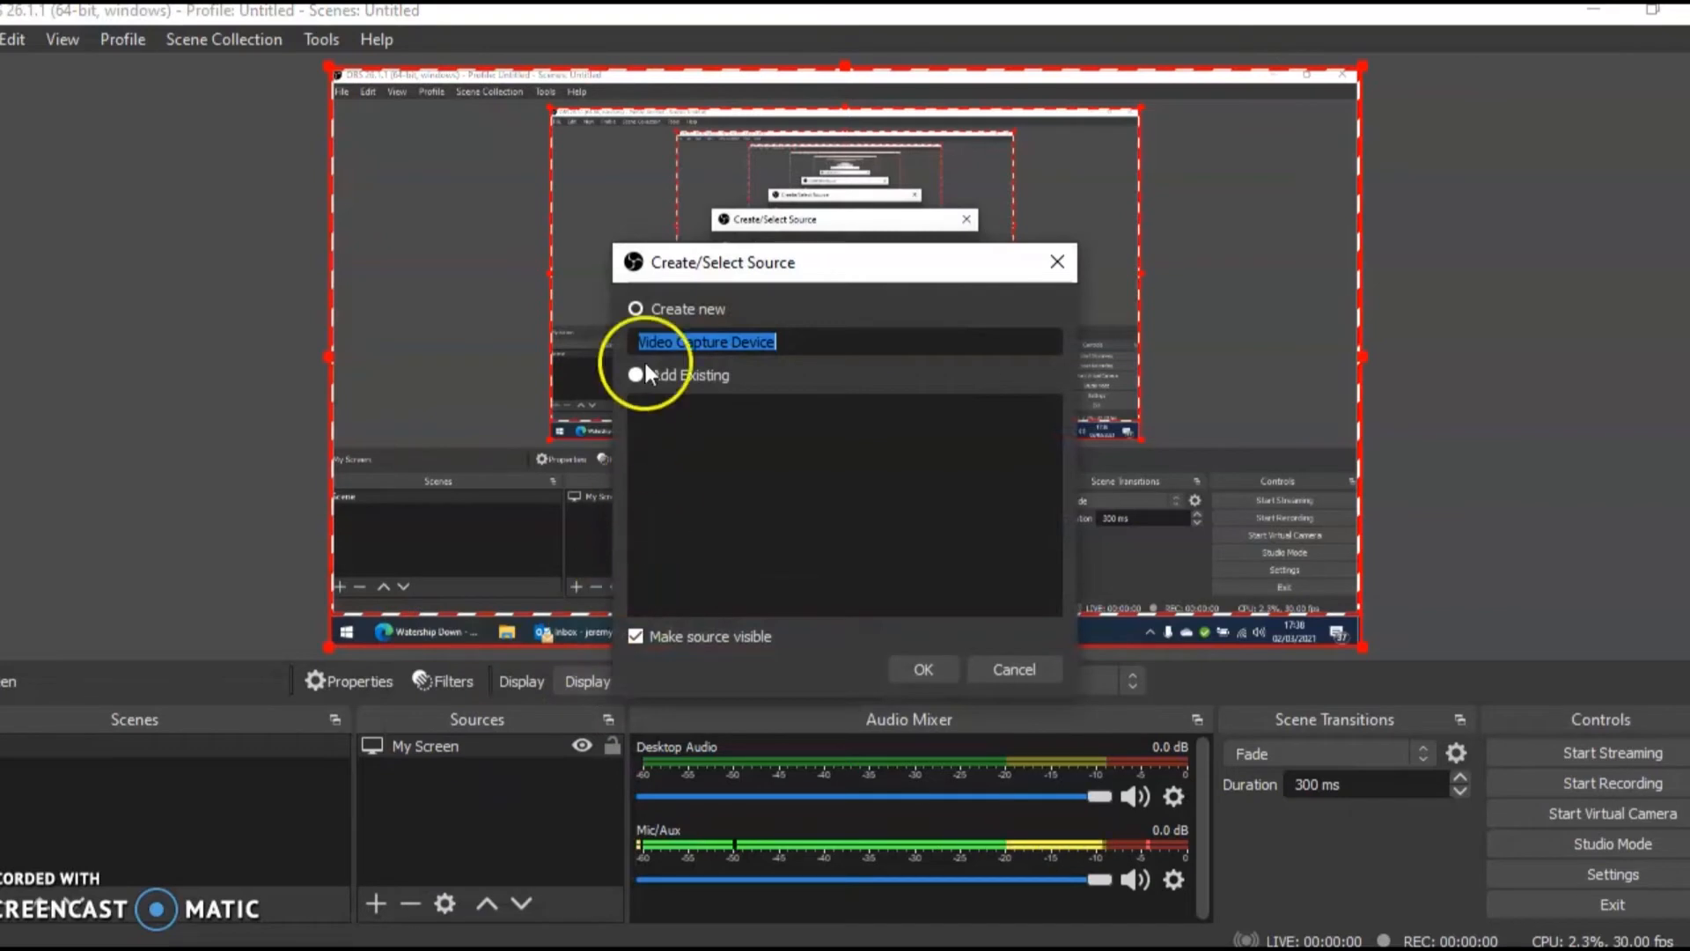
left_click(816, 342)
left_click_drag(815, 341, 581, 339)
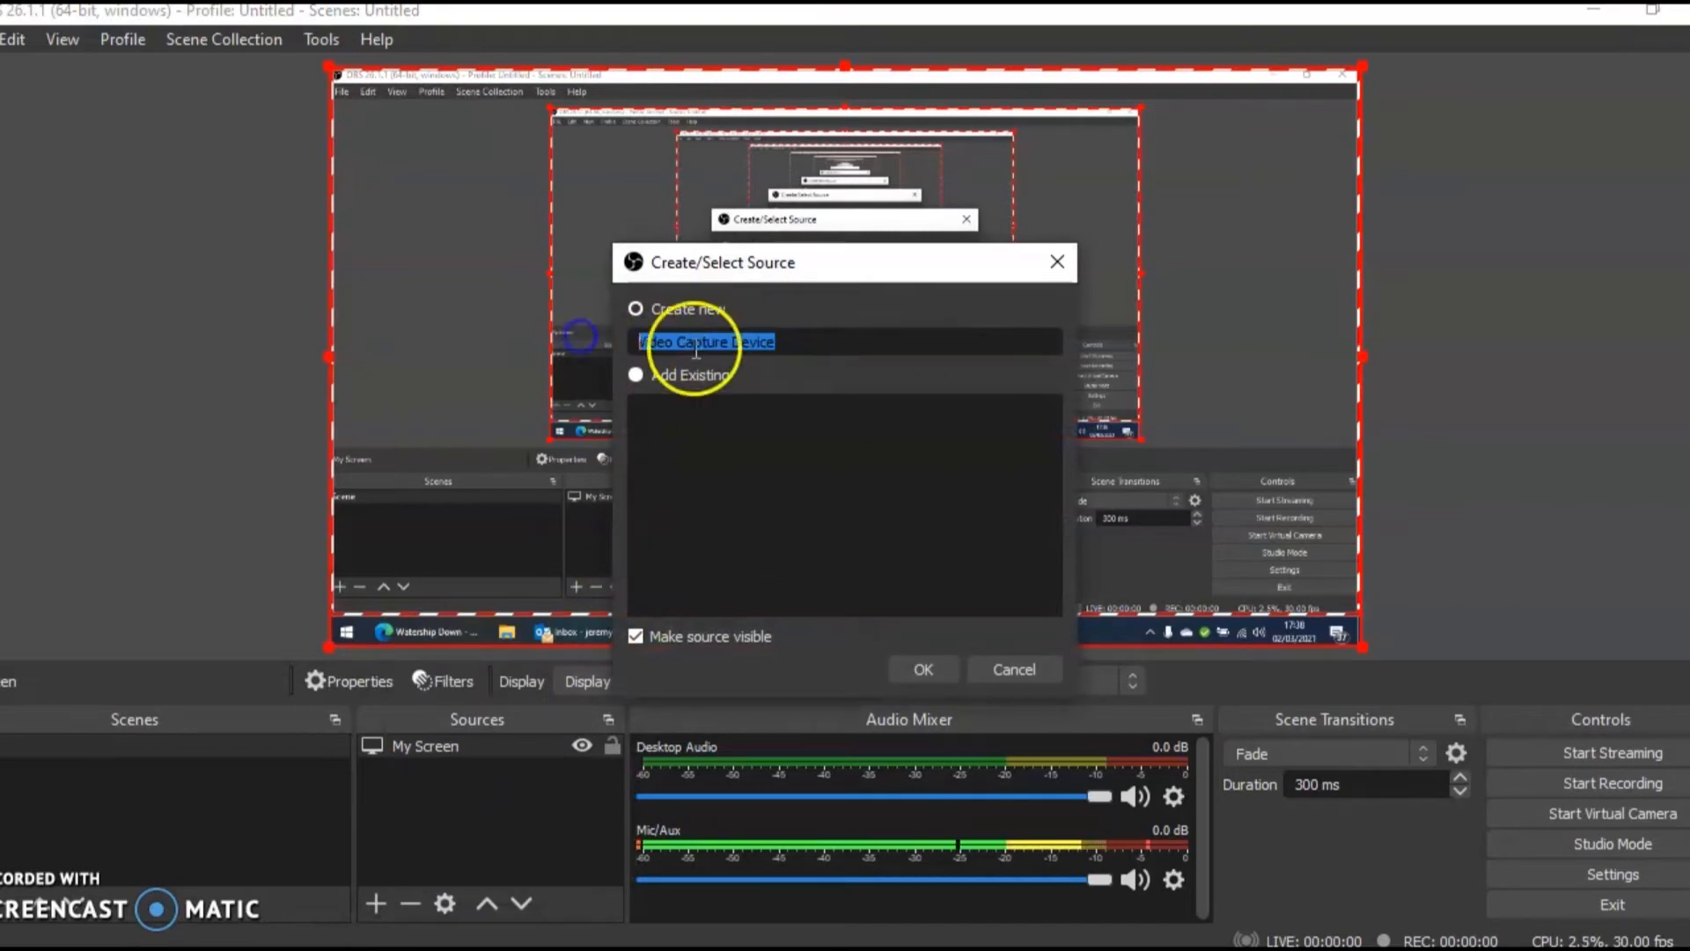
type("Me")
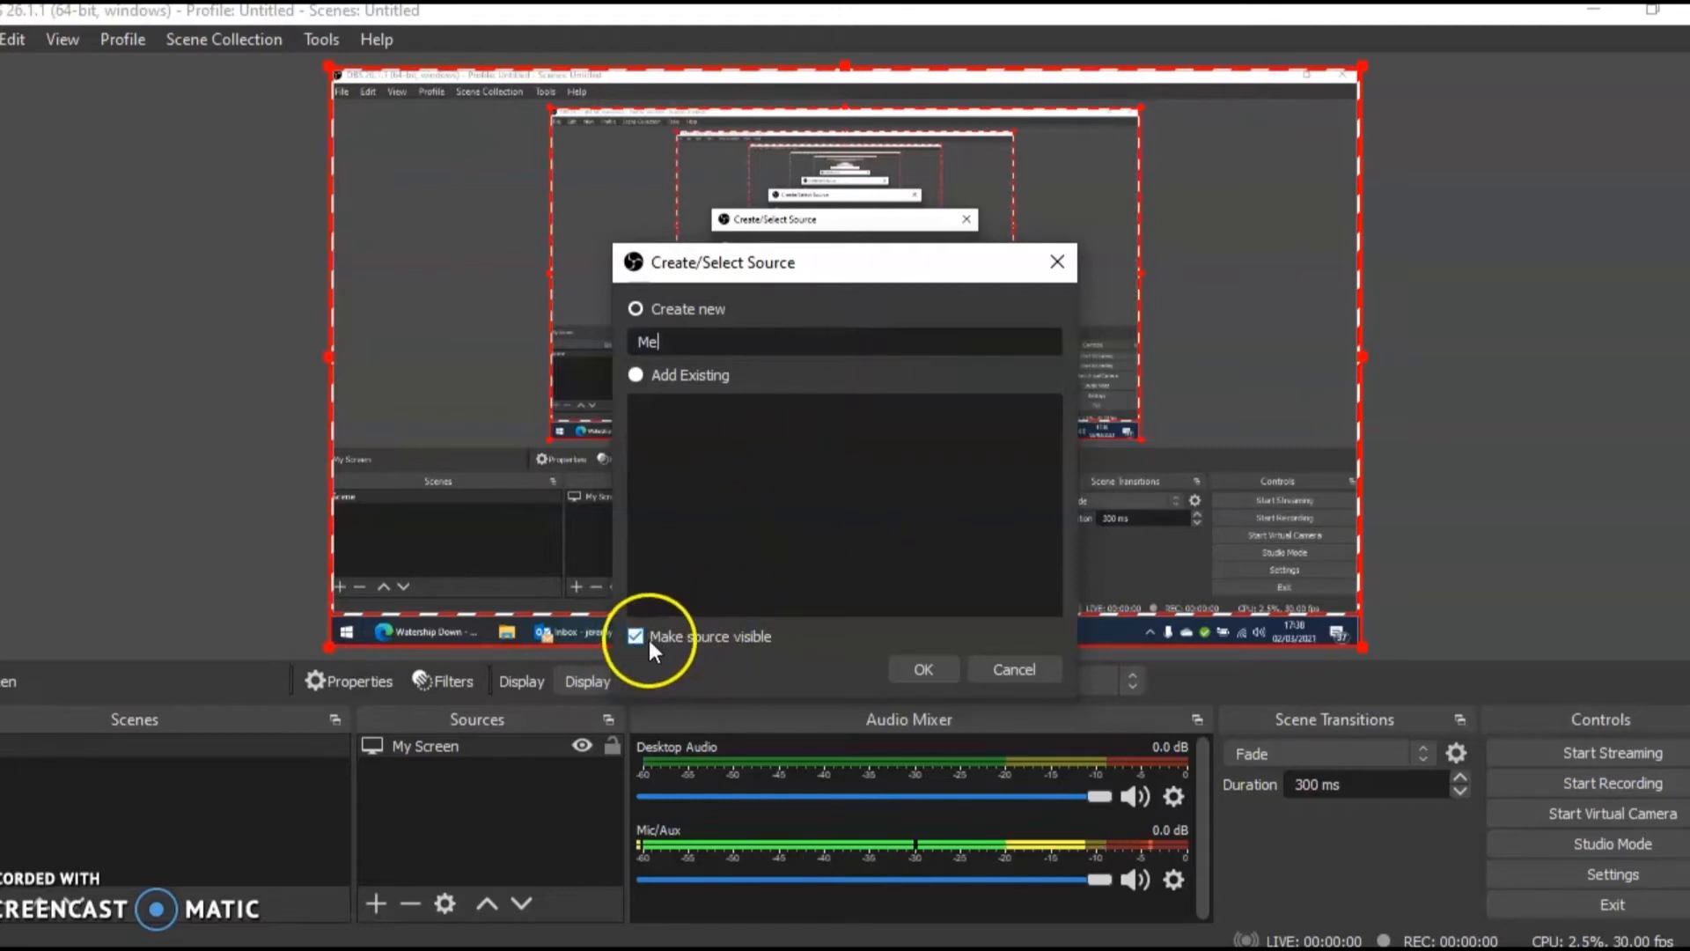
left_click(927, 678)
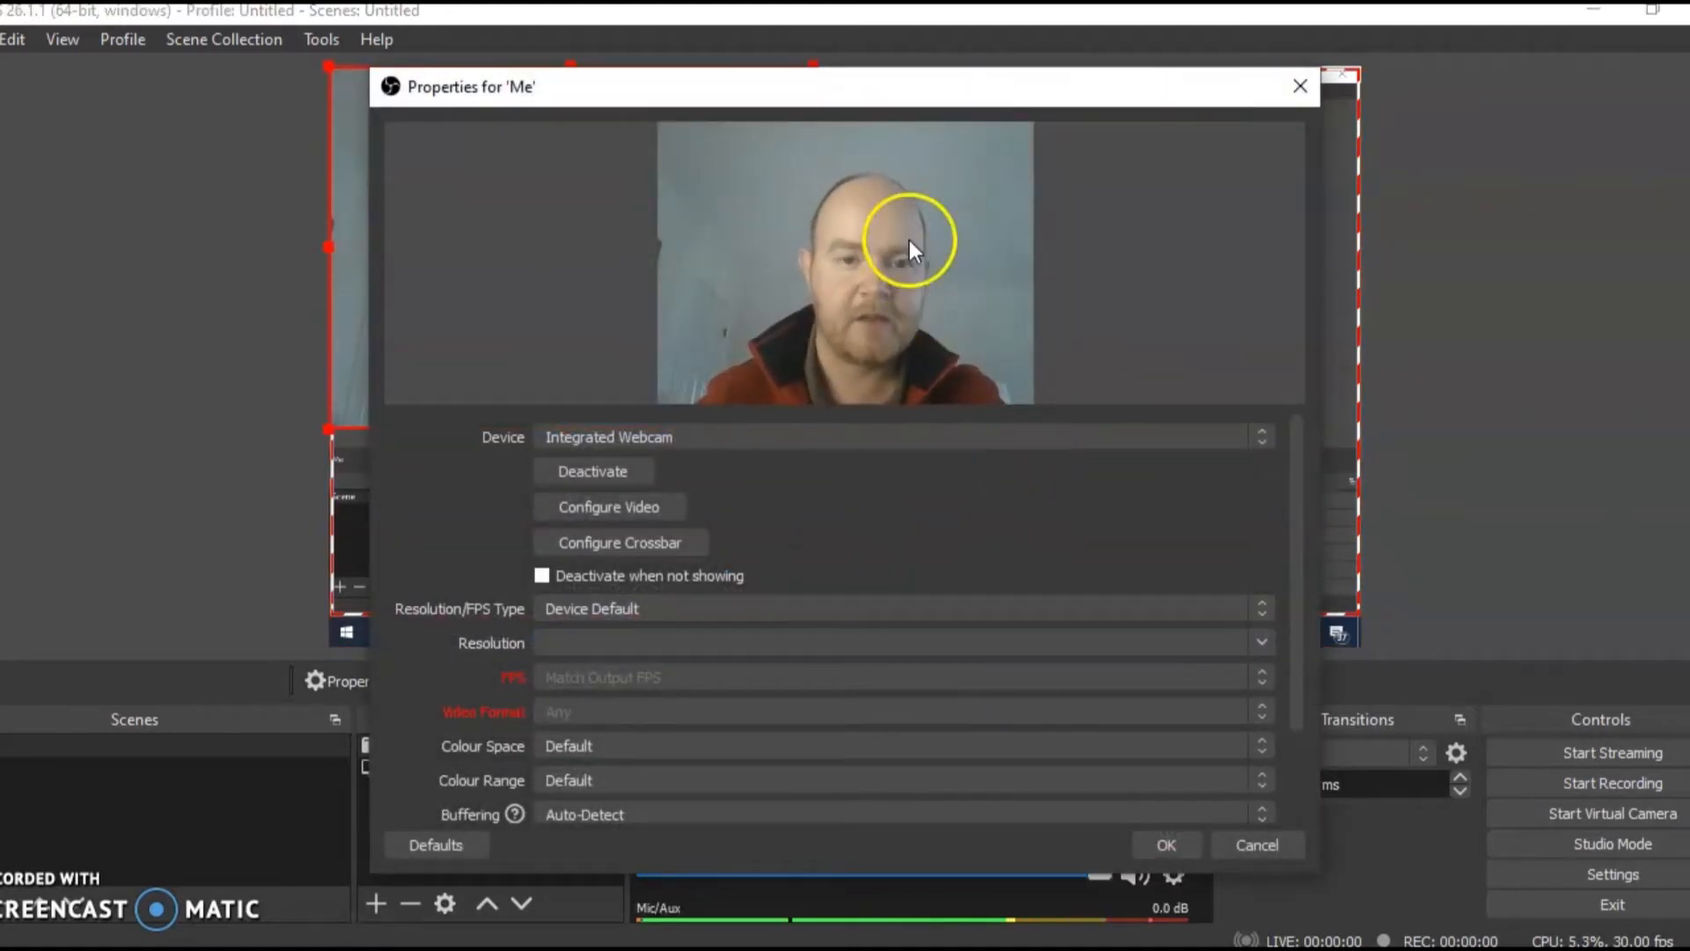
Accept the Me source's properties with Integrated Webcam as the device and the resolution type at Device Default
left_click(819, 95)
left_click_drag(820, 95, 821, 84)
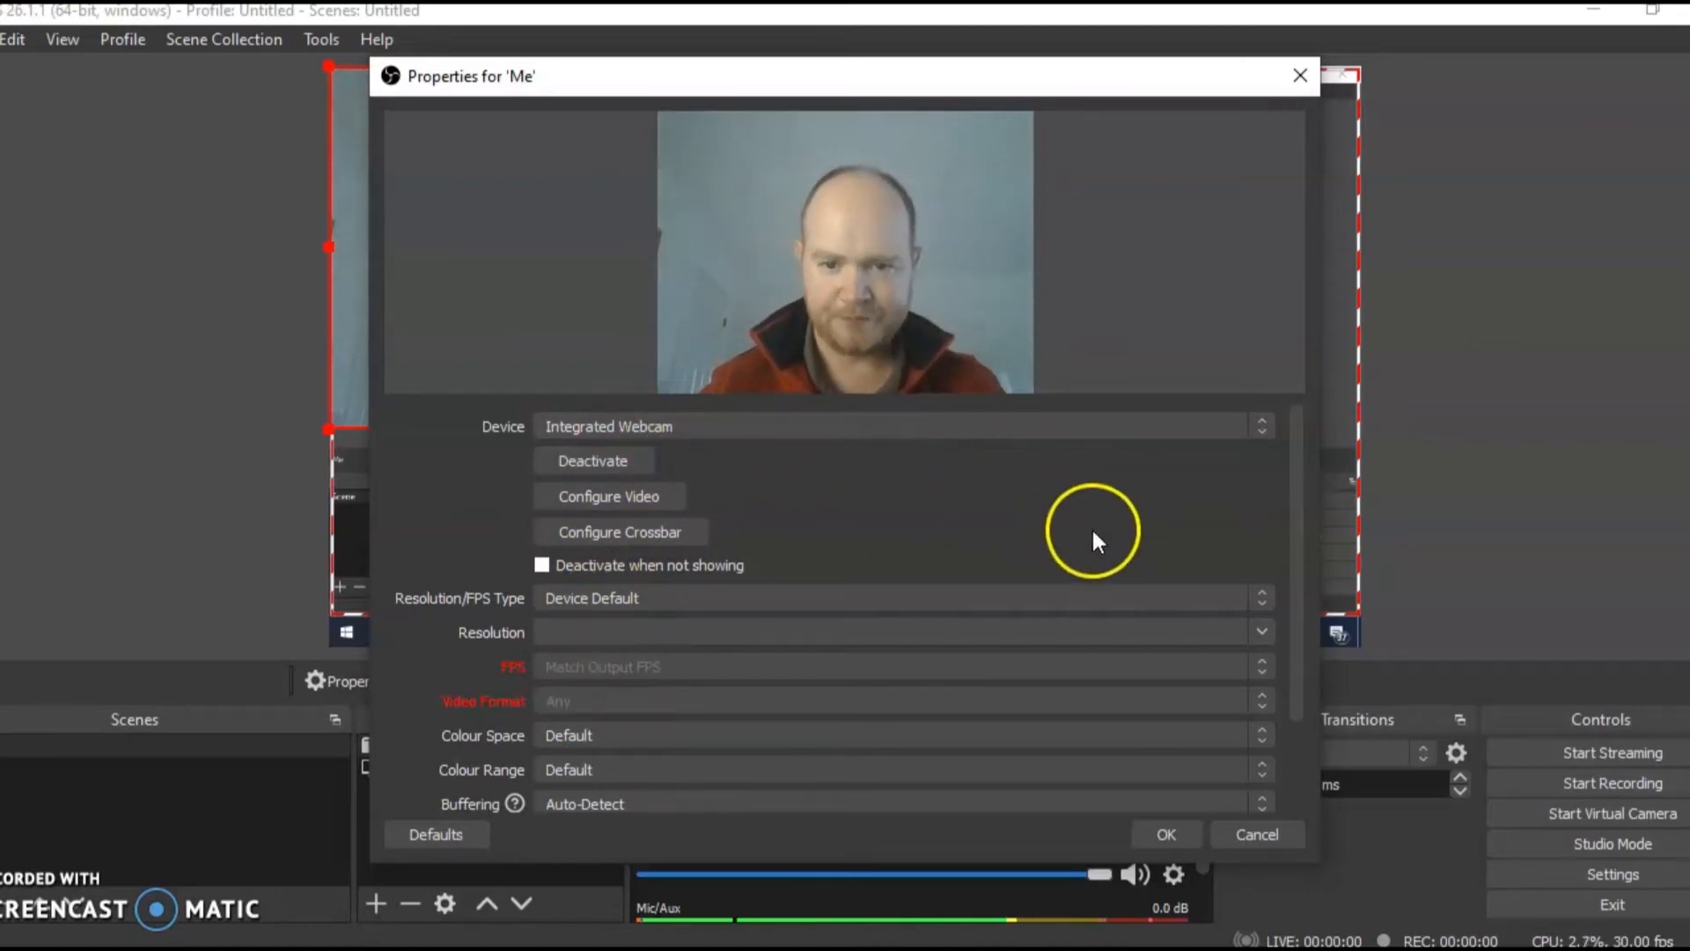
left_click(1171, 834)
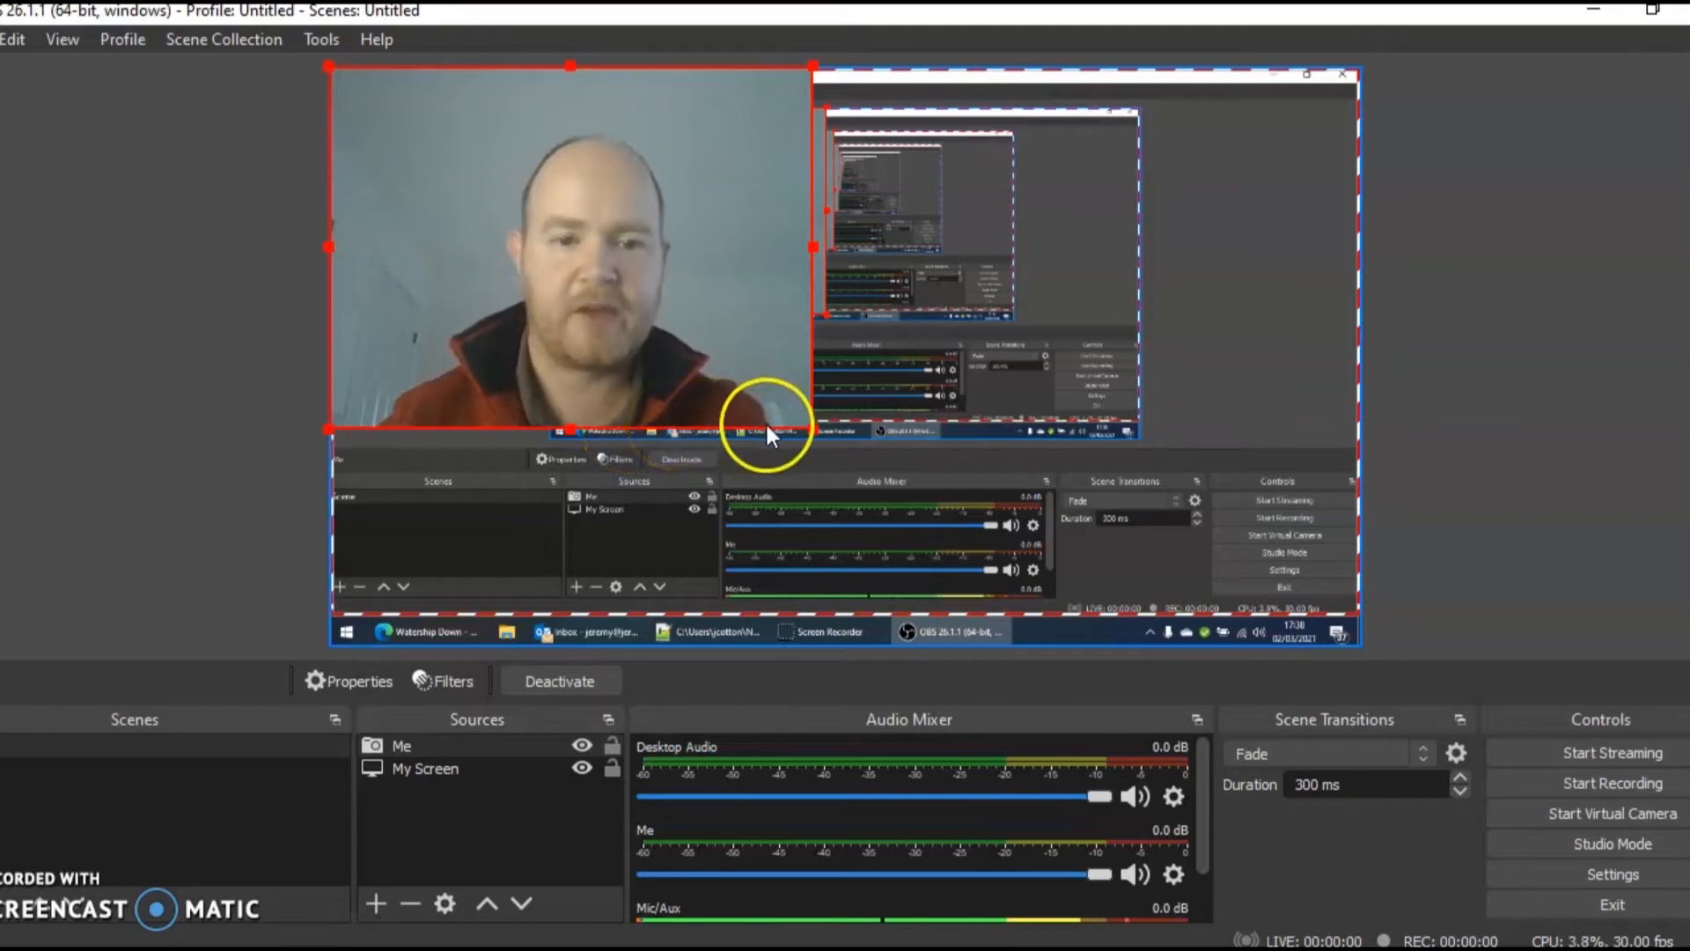
Shrink the webcam source to about a fifth of the canvas width and place it in the canvas's upper-right corner
left_click_drag(810, 426, 682, 318)
left_click_drag(581, 253, 523, 227)
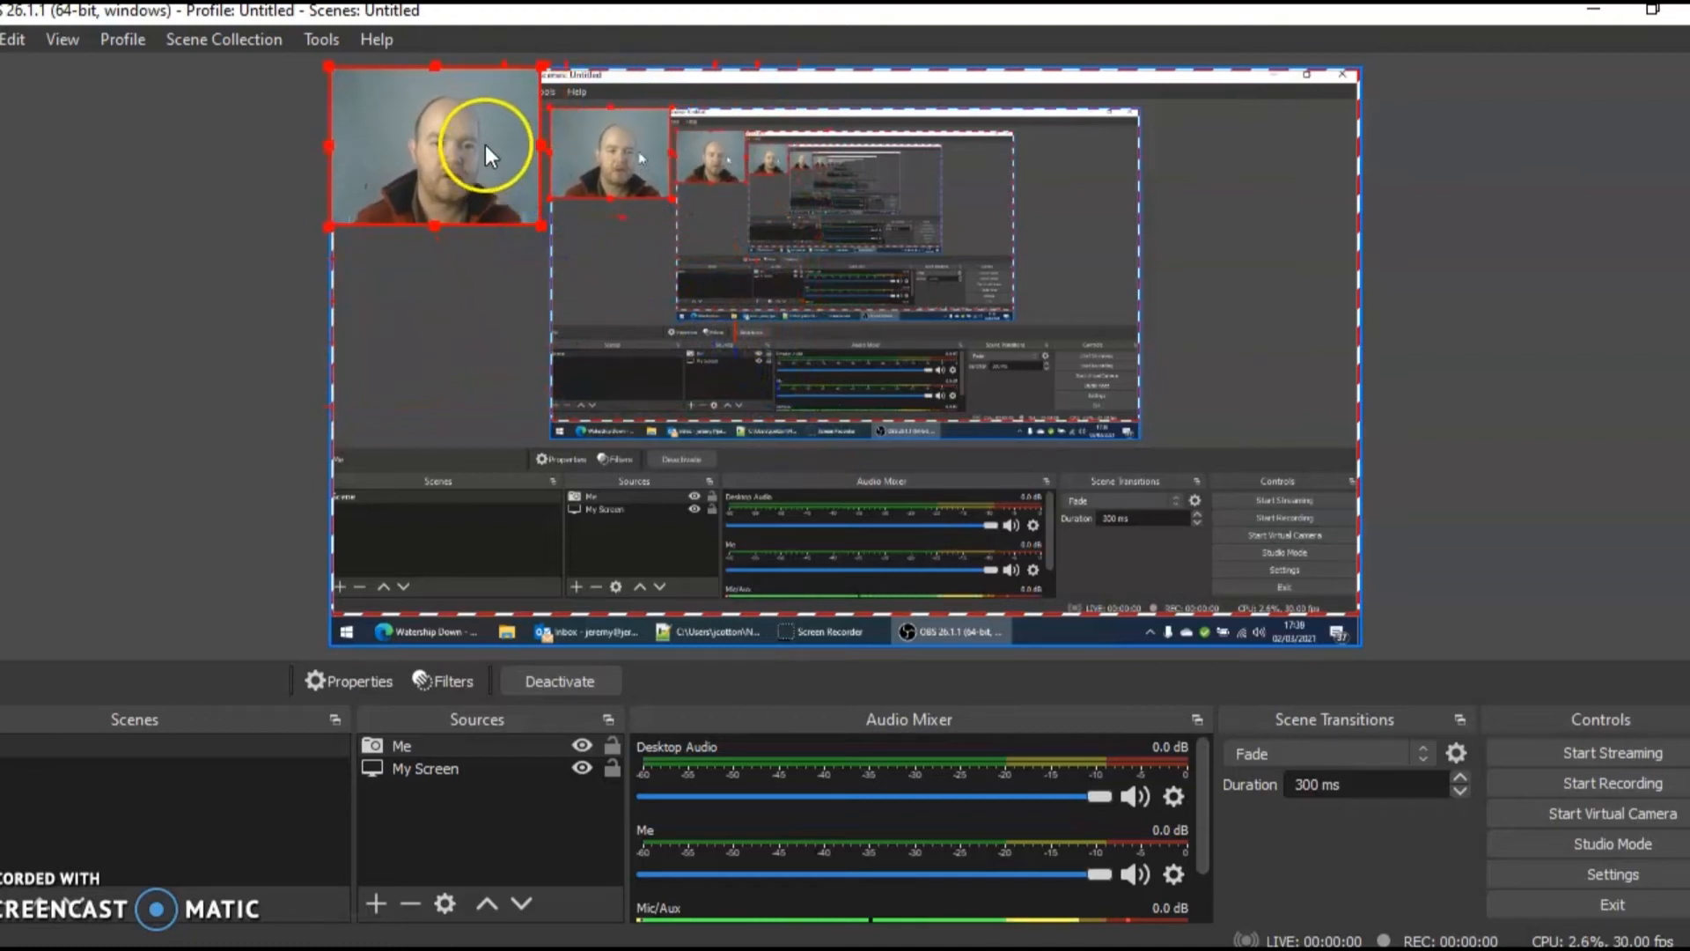
left_click_drag(481, 143, 1291, 168)
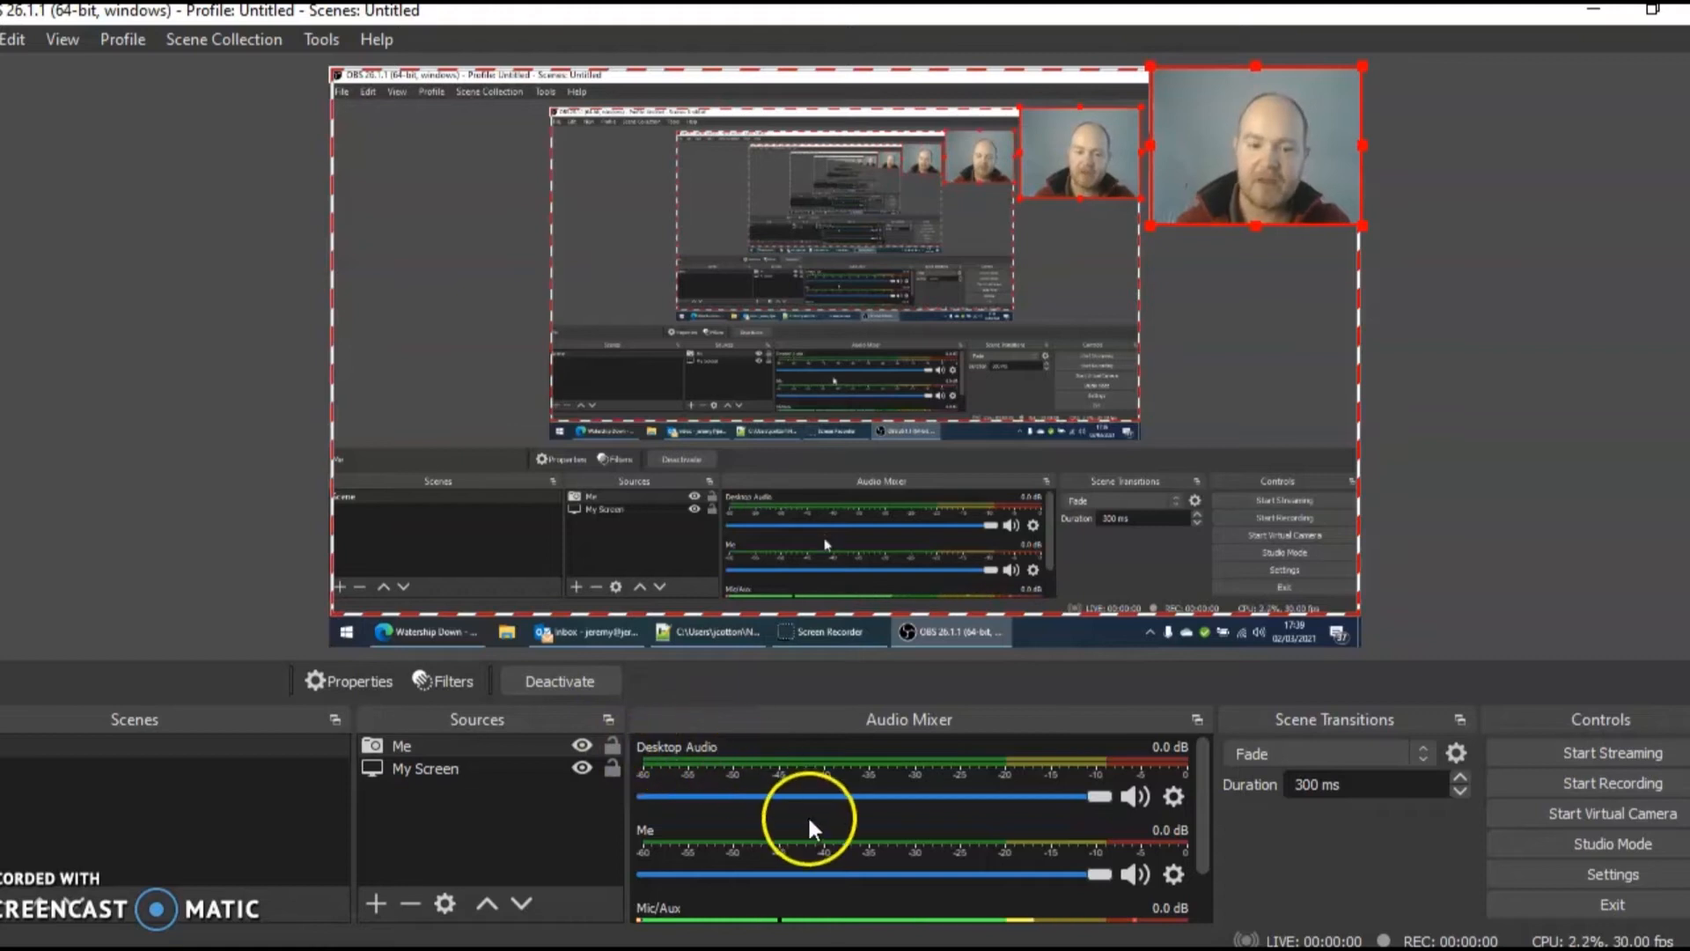
Check the audio mixer's channels and turn the system speaker volume down to zero
scroll(806, 816, "down", 2)
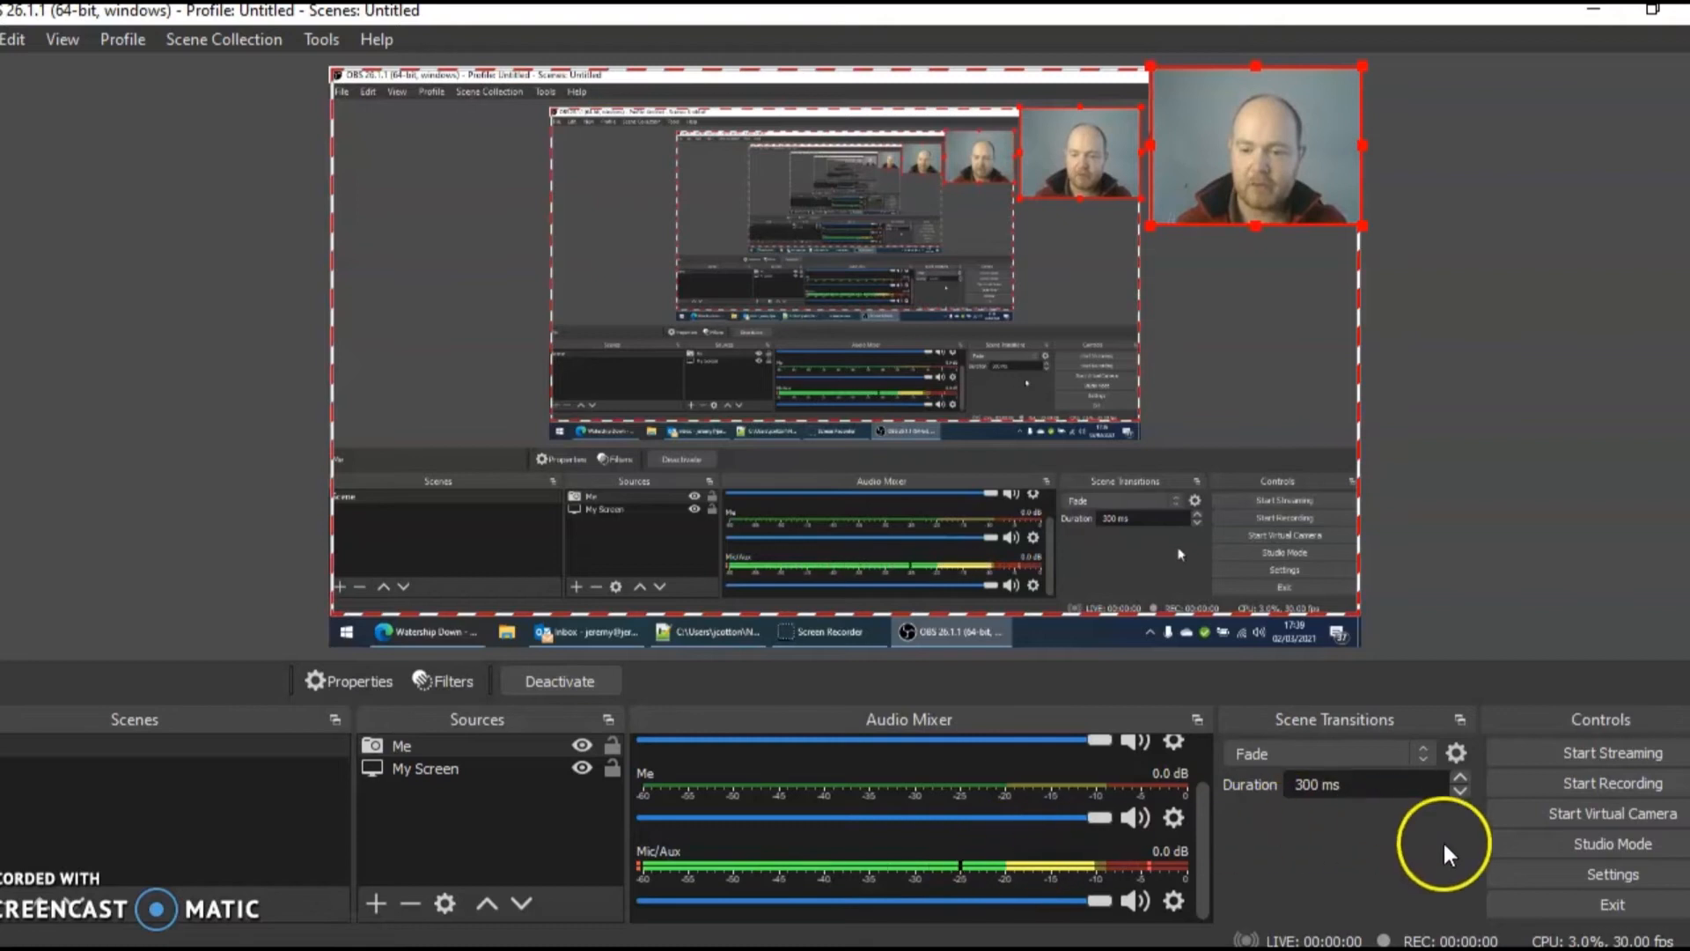
left_click_drag(1649, 920, 1312, 907)
left_click(1380, 564)
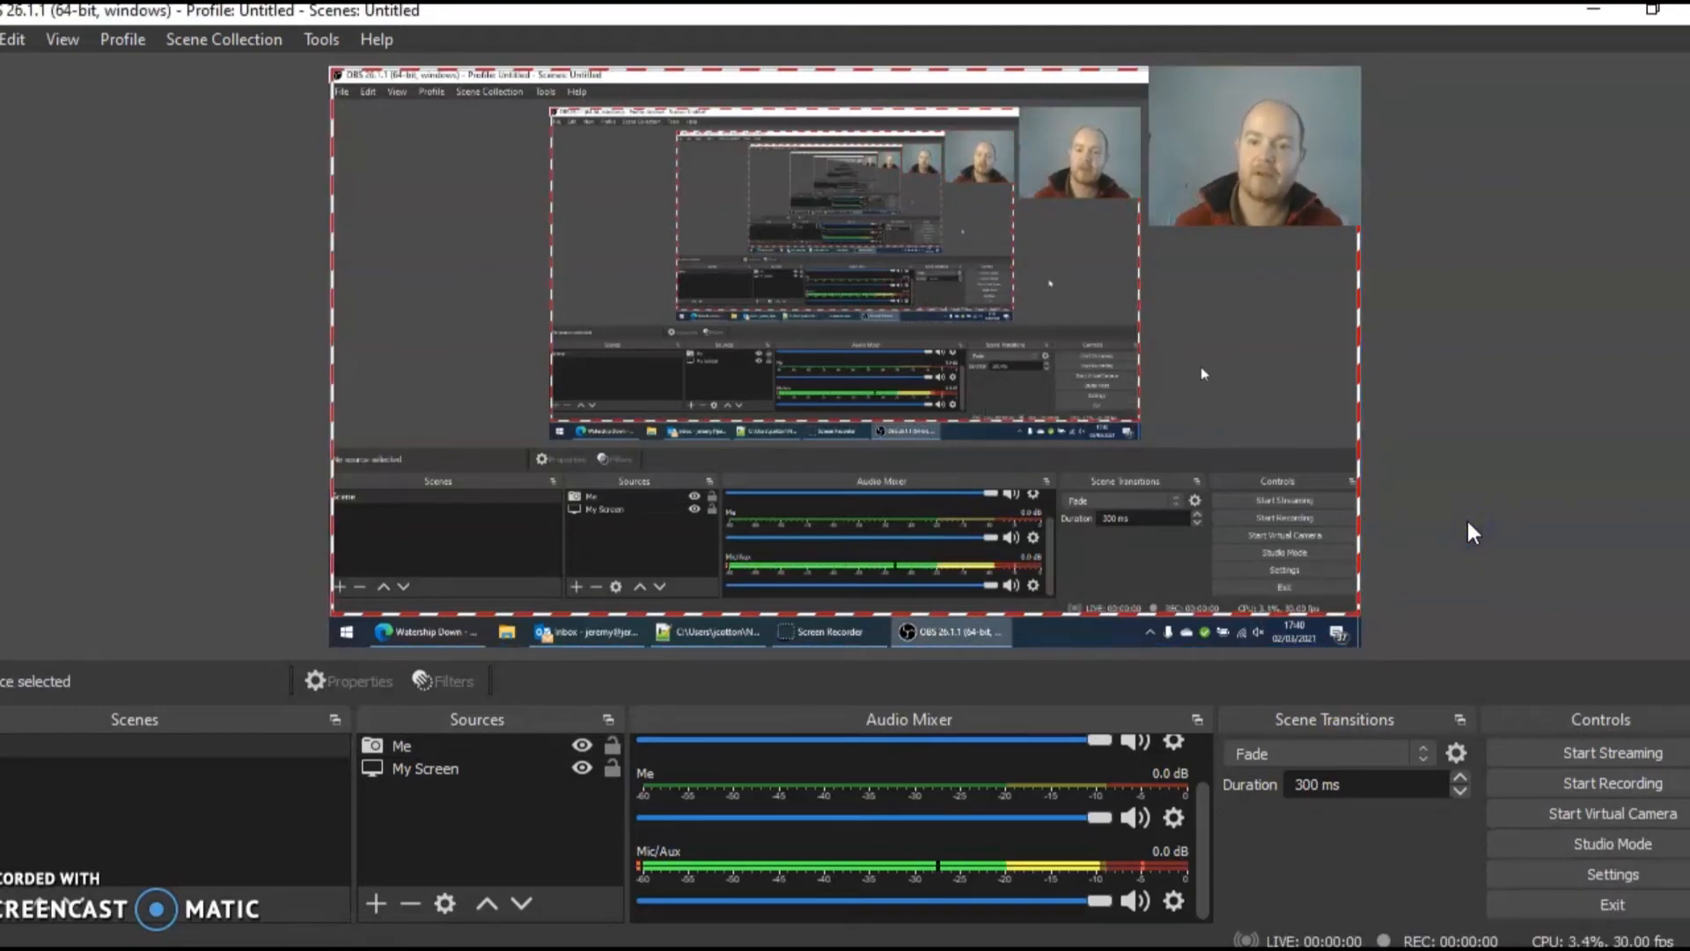
left_click_drag(1201, 832, 1206, 782)
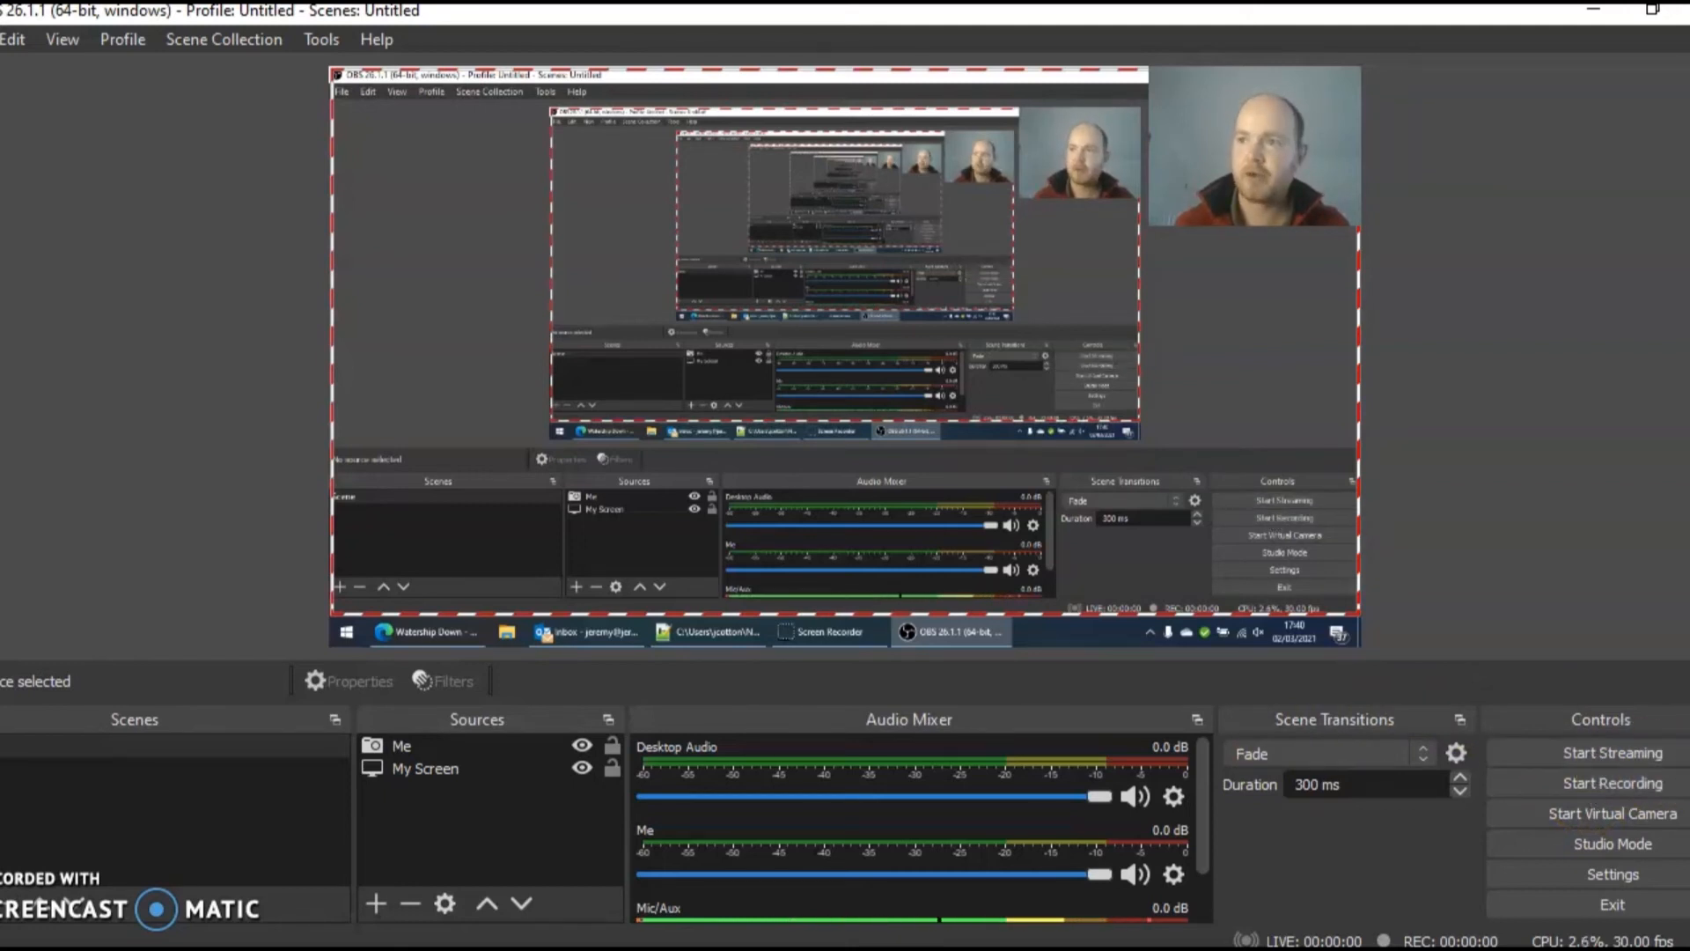
Switch to File Explorer and launch the 1964 application from Nextcloud's "Goldeneye and Perfect Dark\1964" folder
key("super+e")
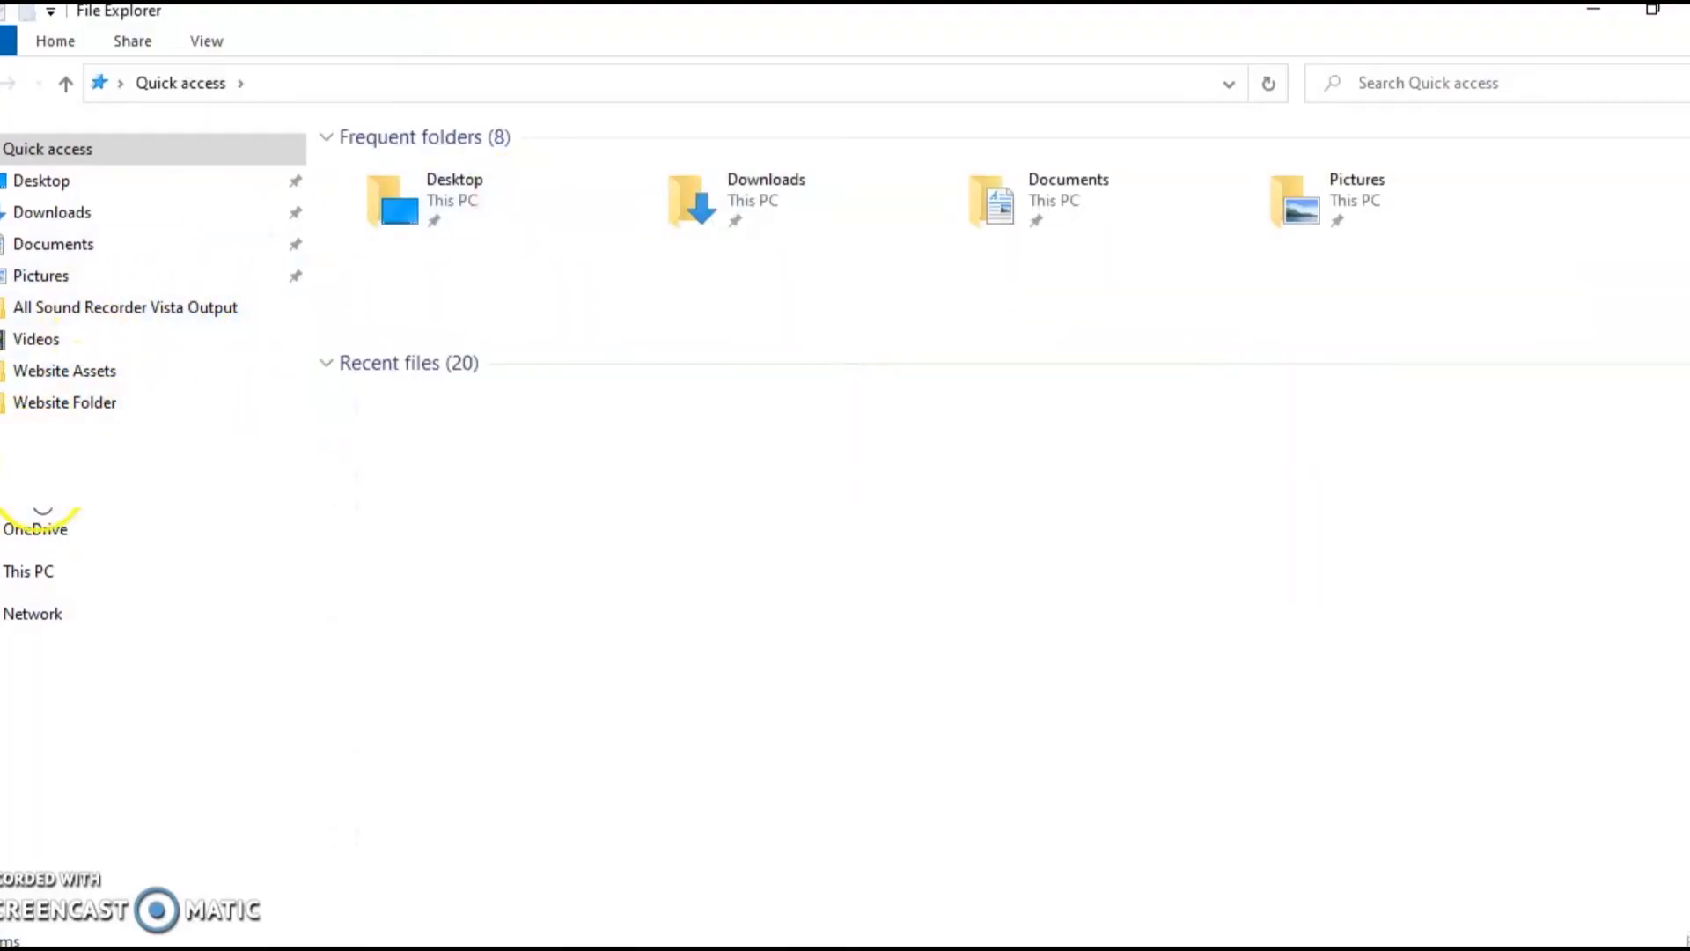
left_click(40, 497)
left_click(403, 336)
double_click(403, 336)
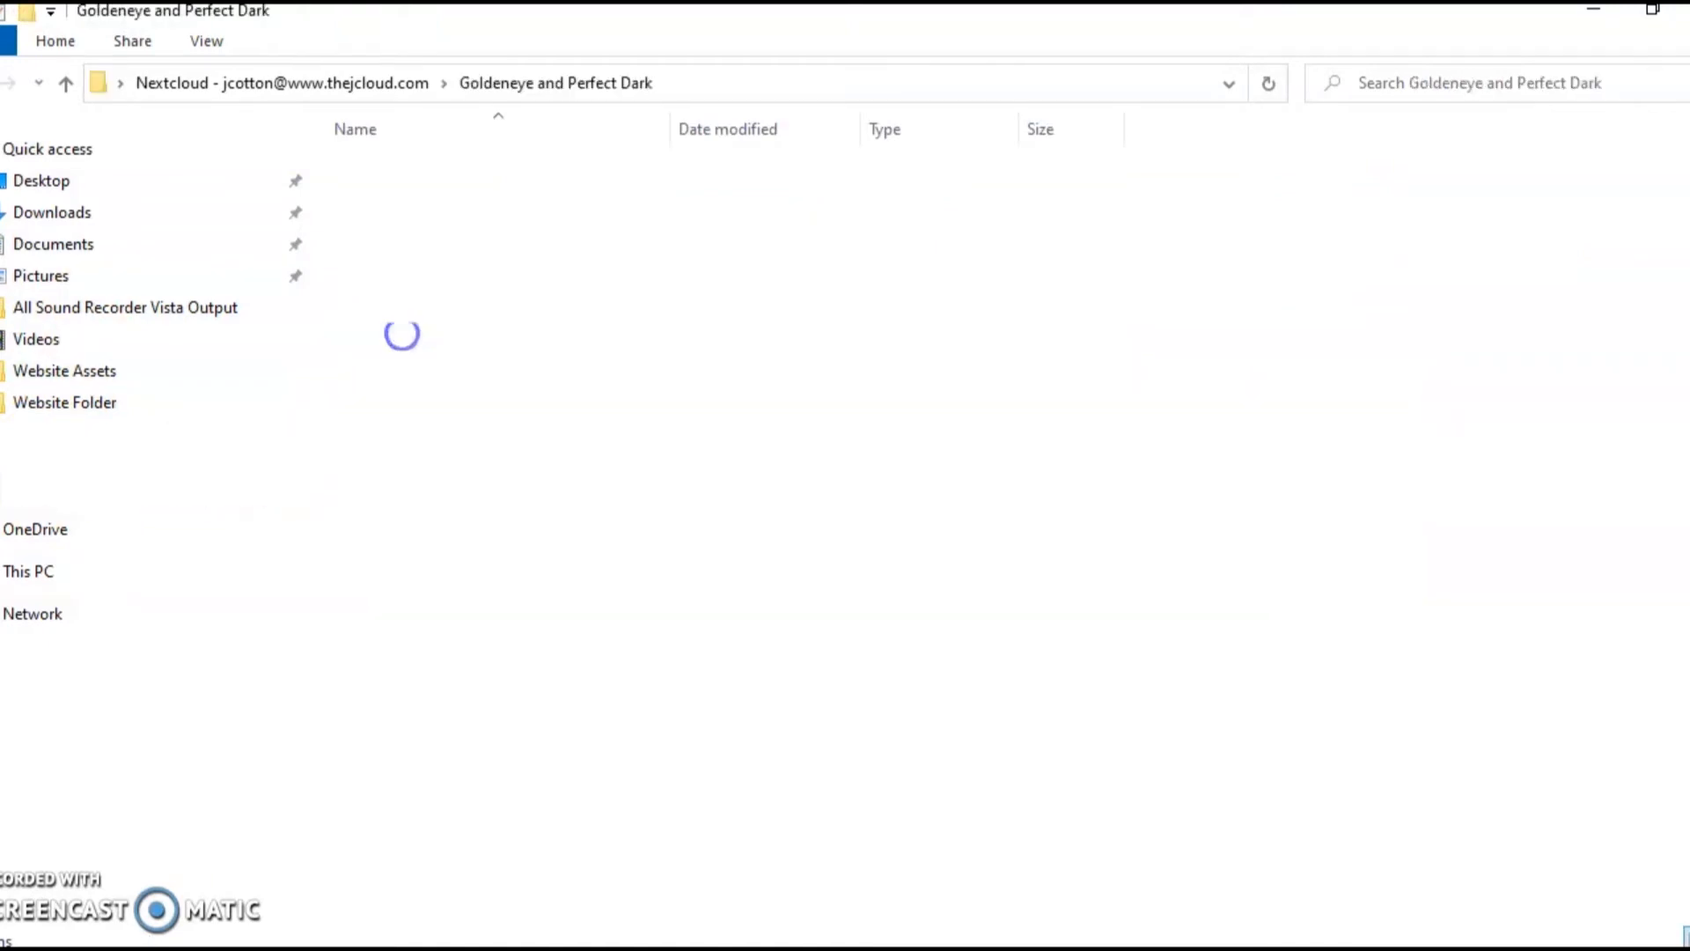
double_click(377, 167)
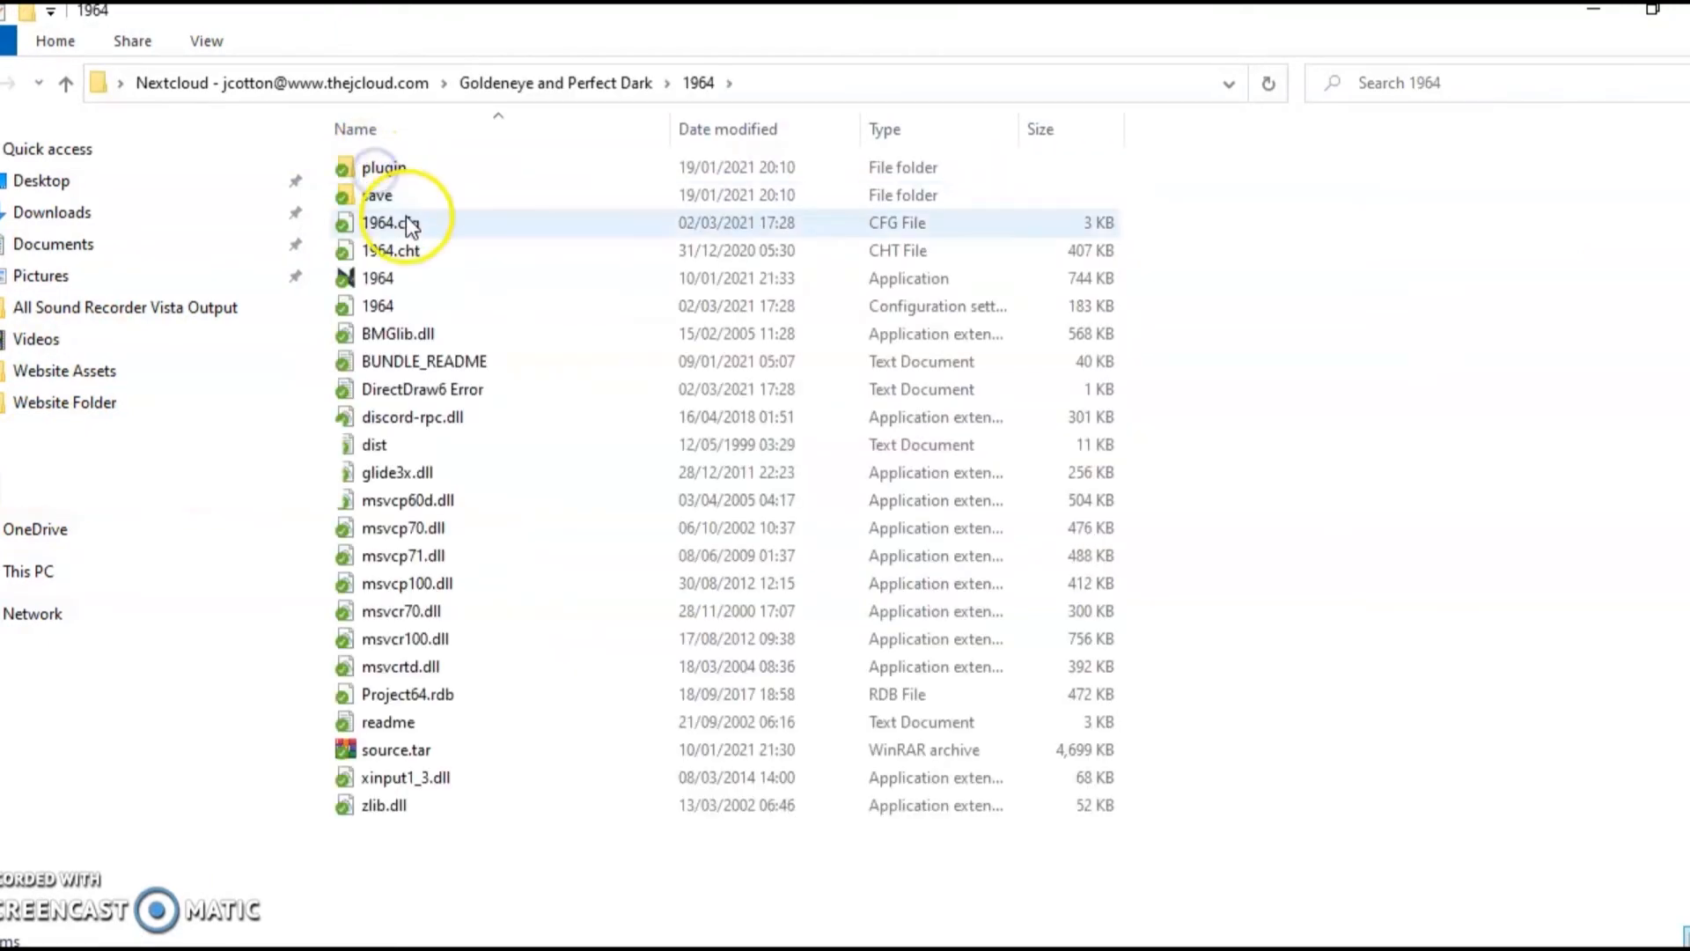
double_click(378, 276)
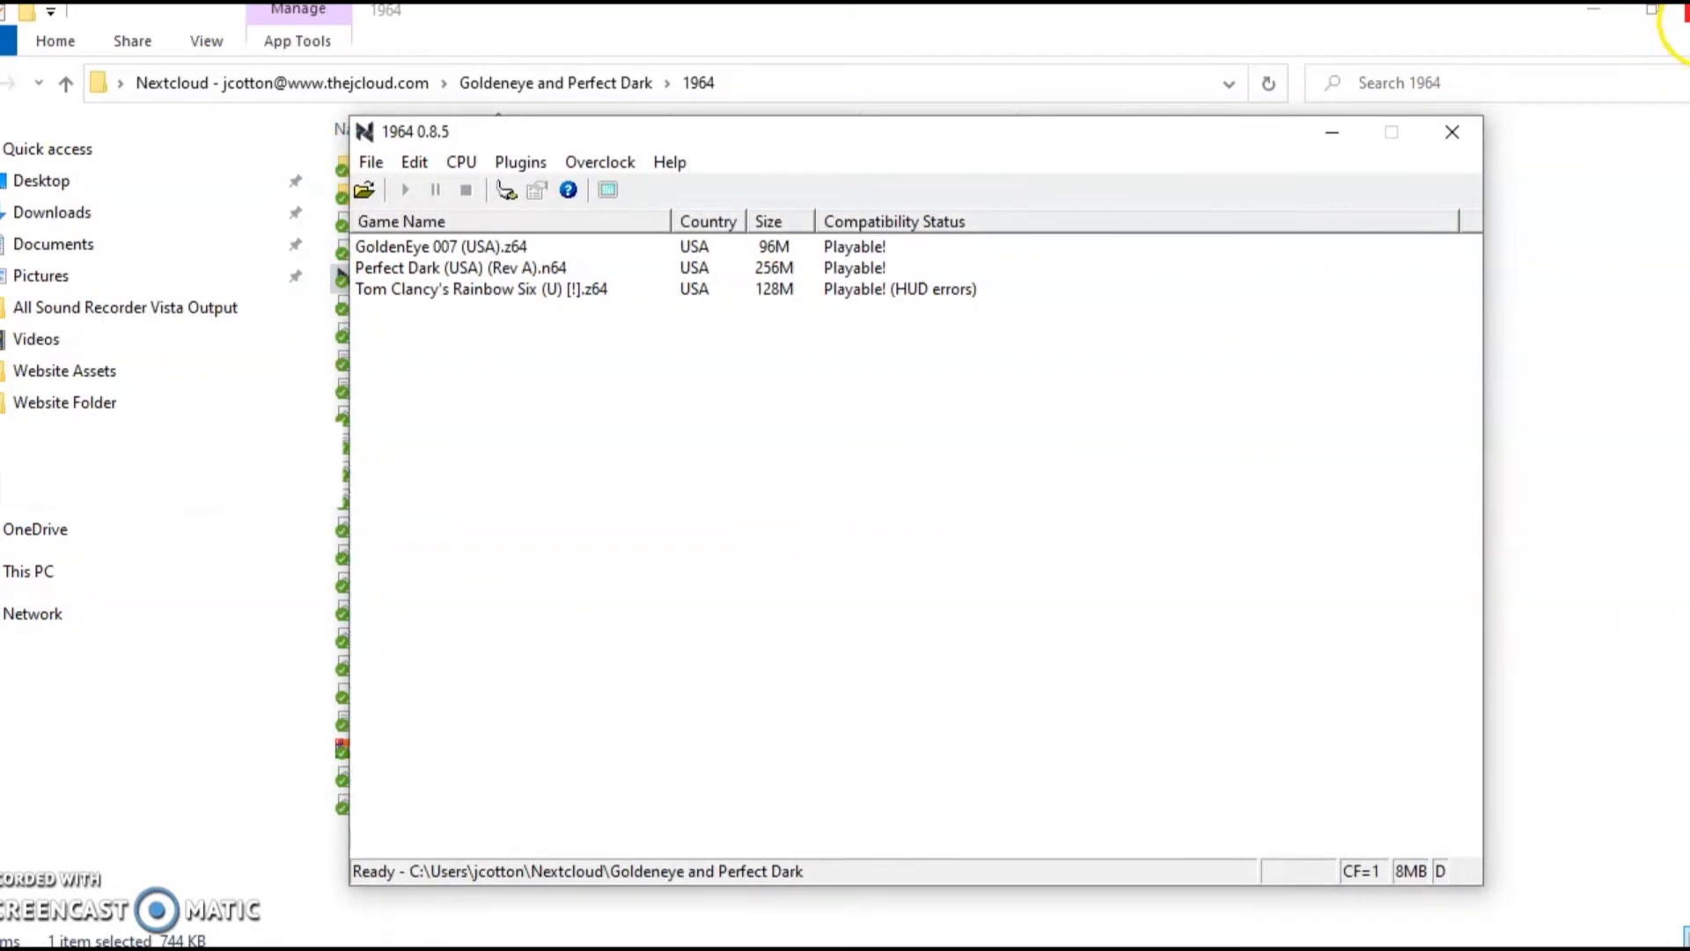
Close the File Explorer window and move the 1964 emulator window clear of the webcam preview and recording controls
left_click(1688, 11)
left_click(1114, 136)
left_click_drag(1114, 137, 938, 150)
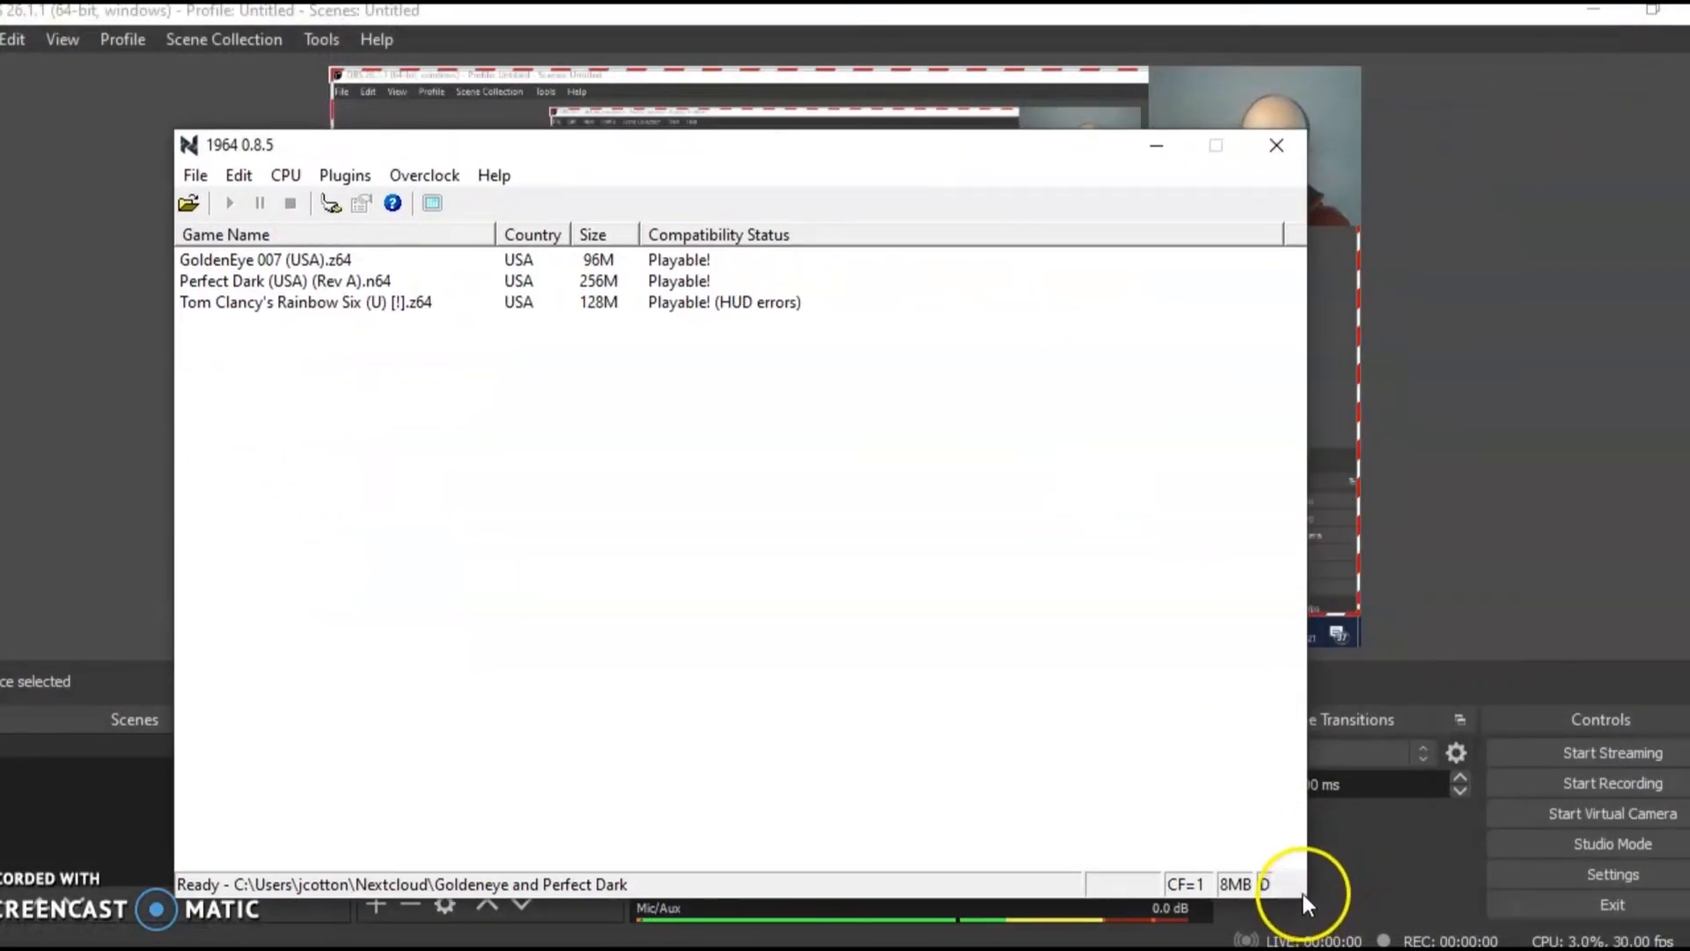
left_click_drag(864, 155, 683, 123)
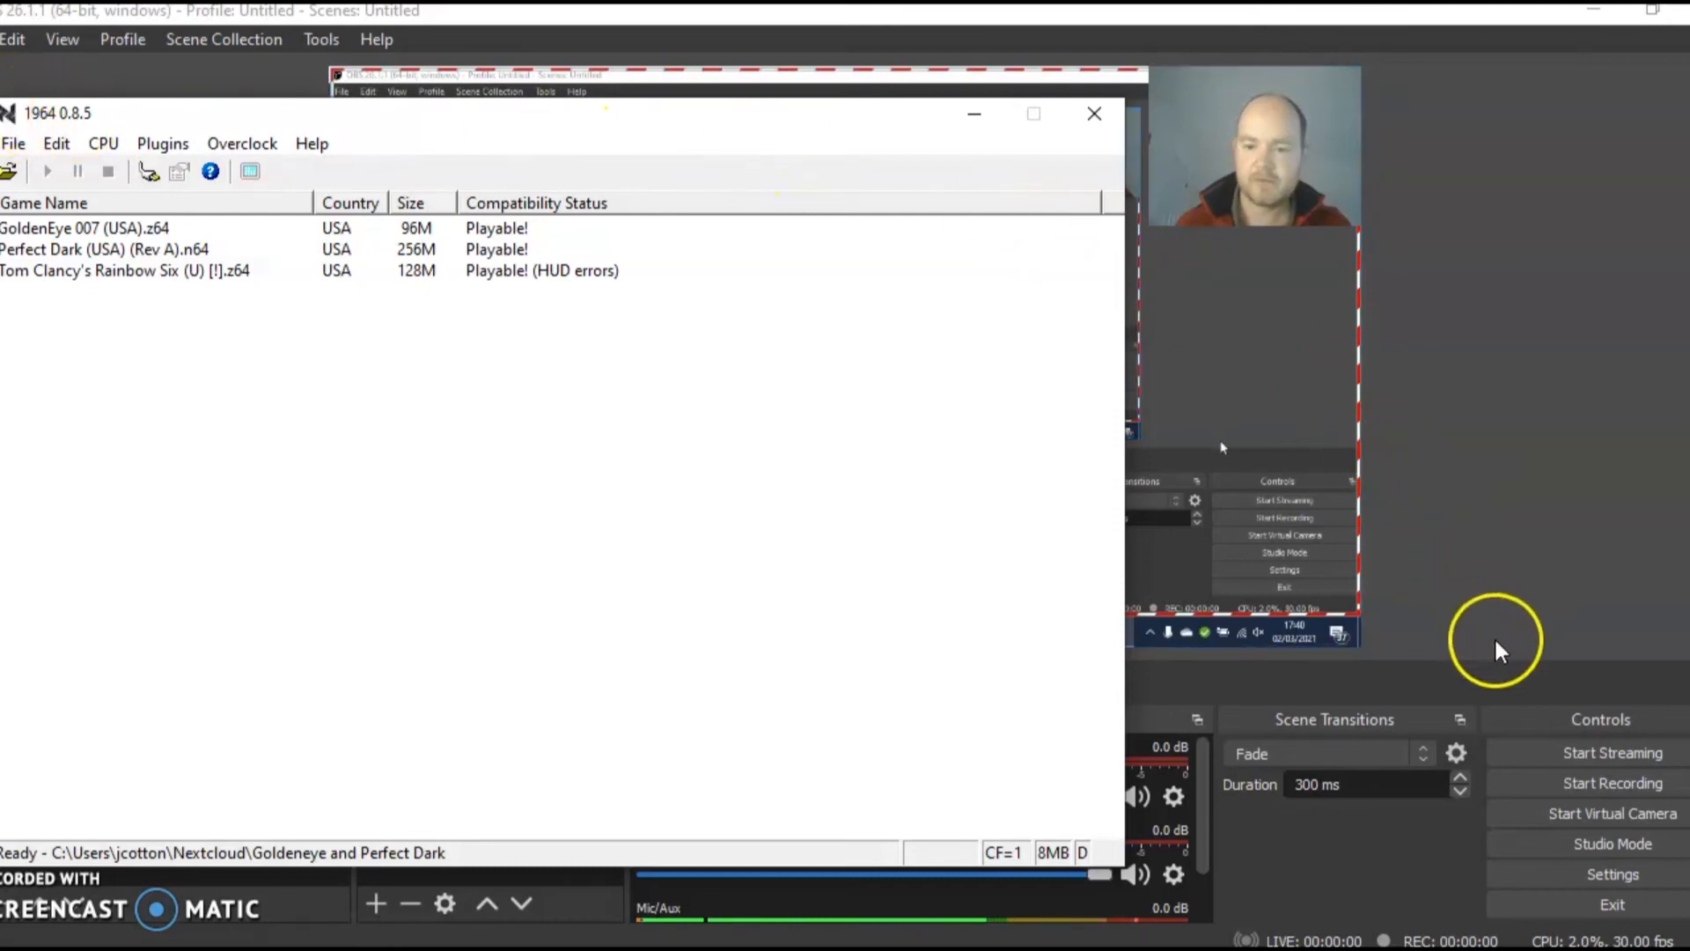
Start recording in OBS and bring the 1964 emulator window to the front
left_click(1609, 785)
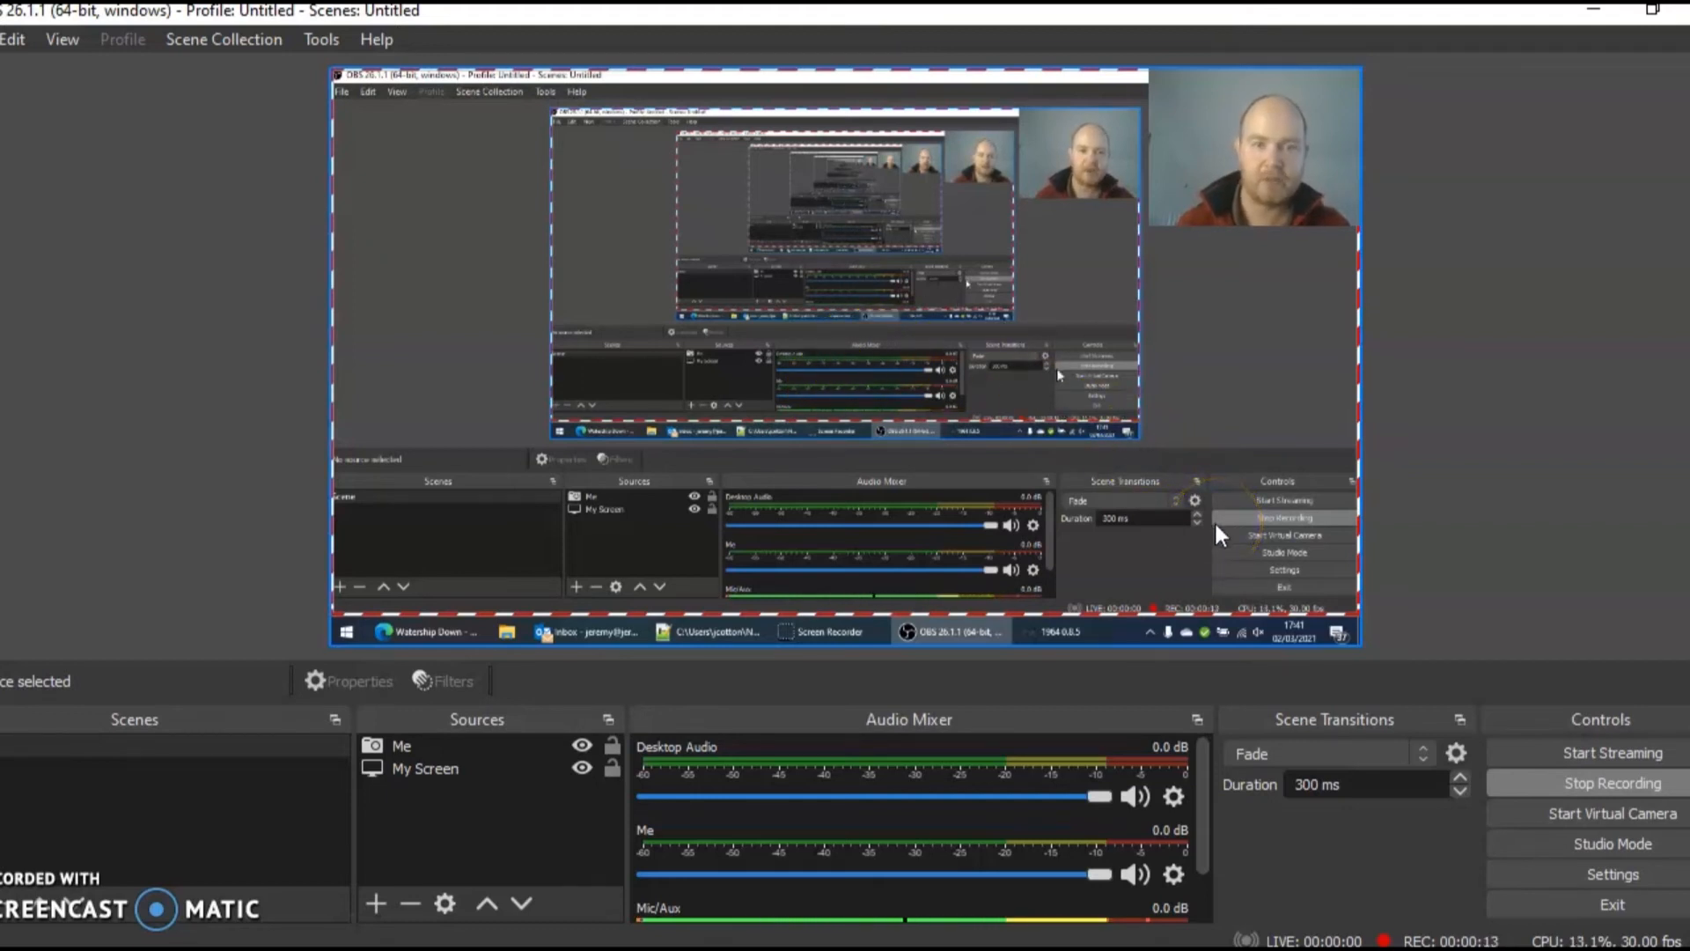
left_click(1222, 950)
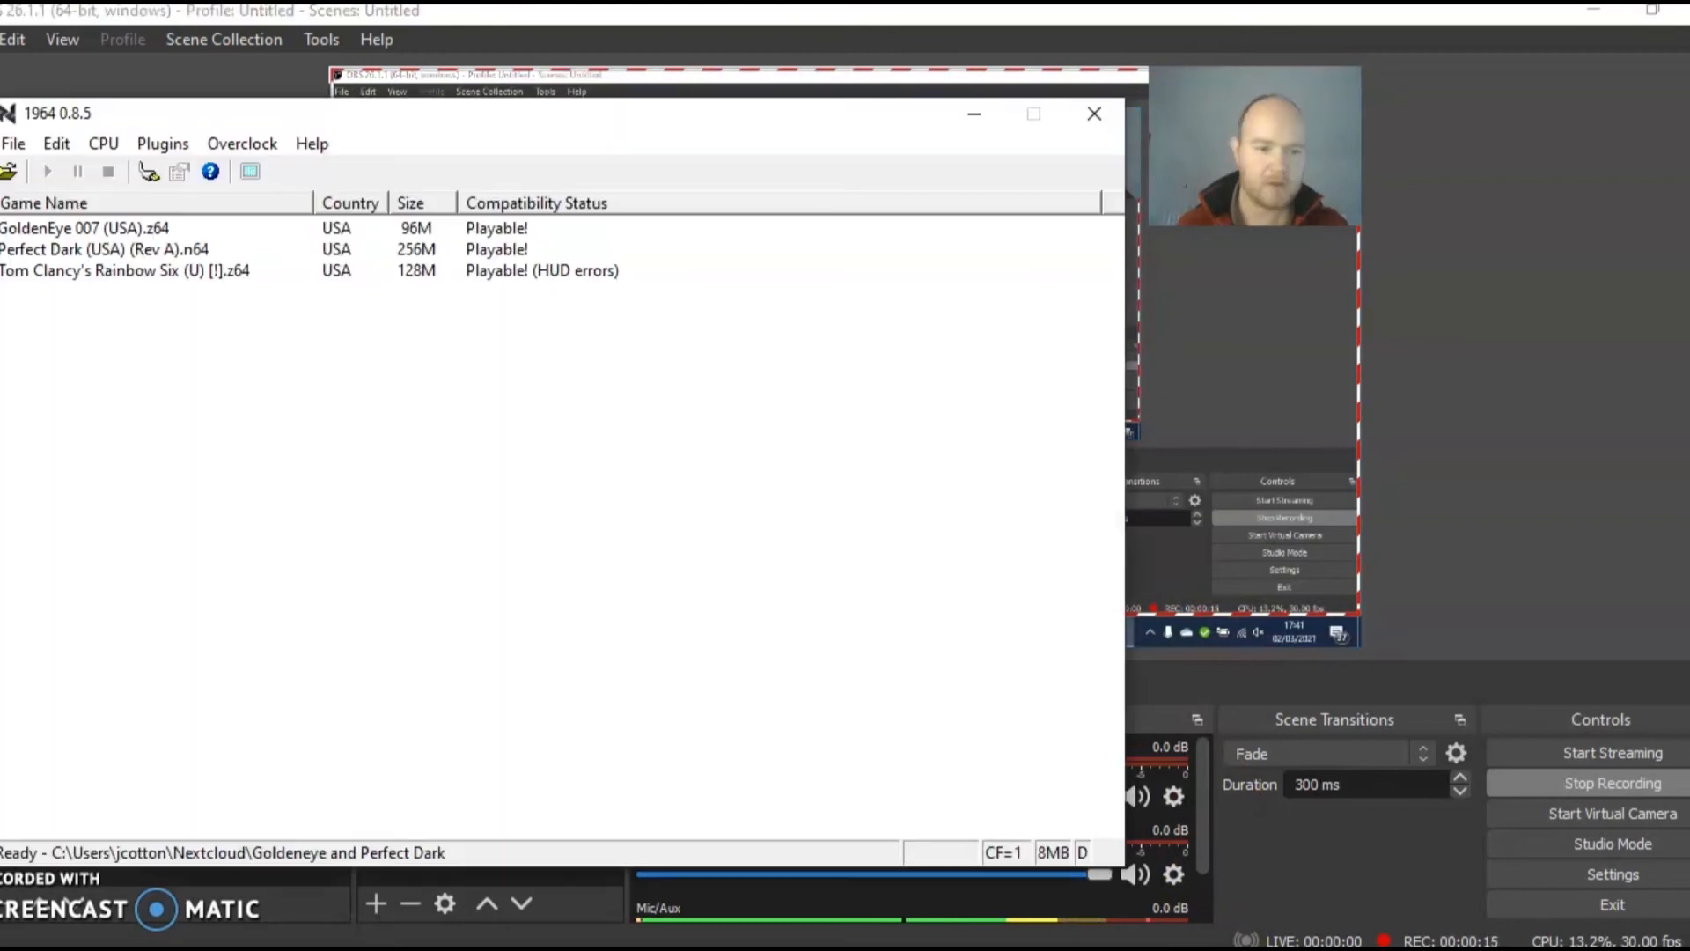
Run Perfect Dark (USA) (Rev A).n64 in the emulator and accept the dataDyne Defection mission from the game menus
double_click(84, 251)
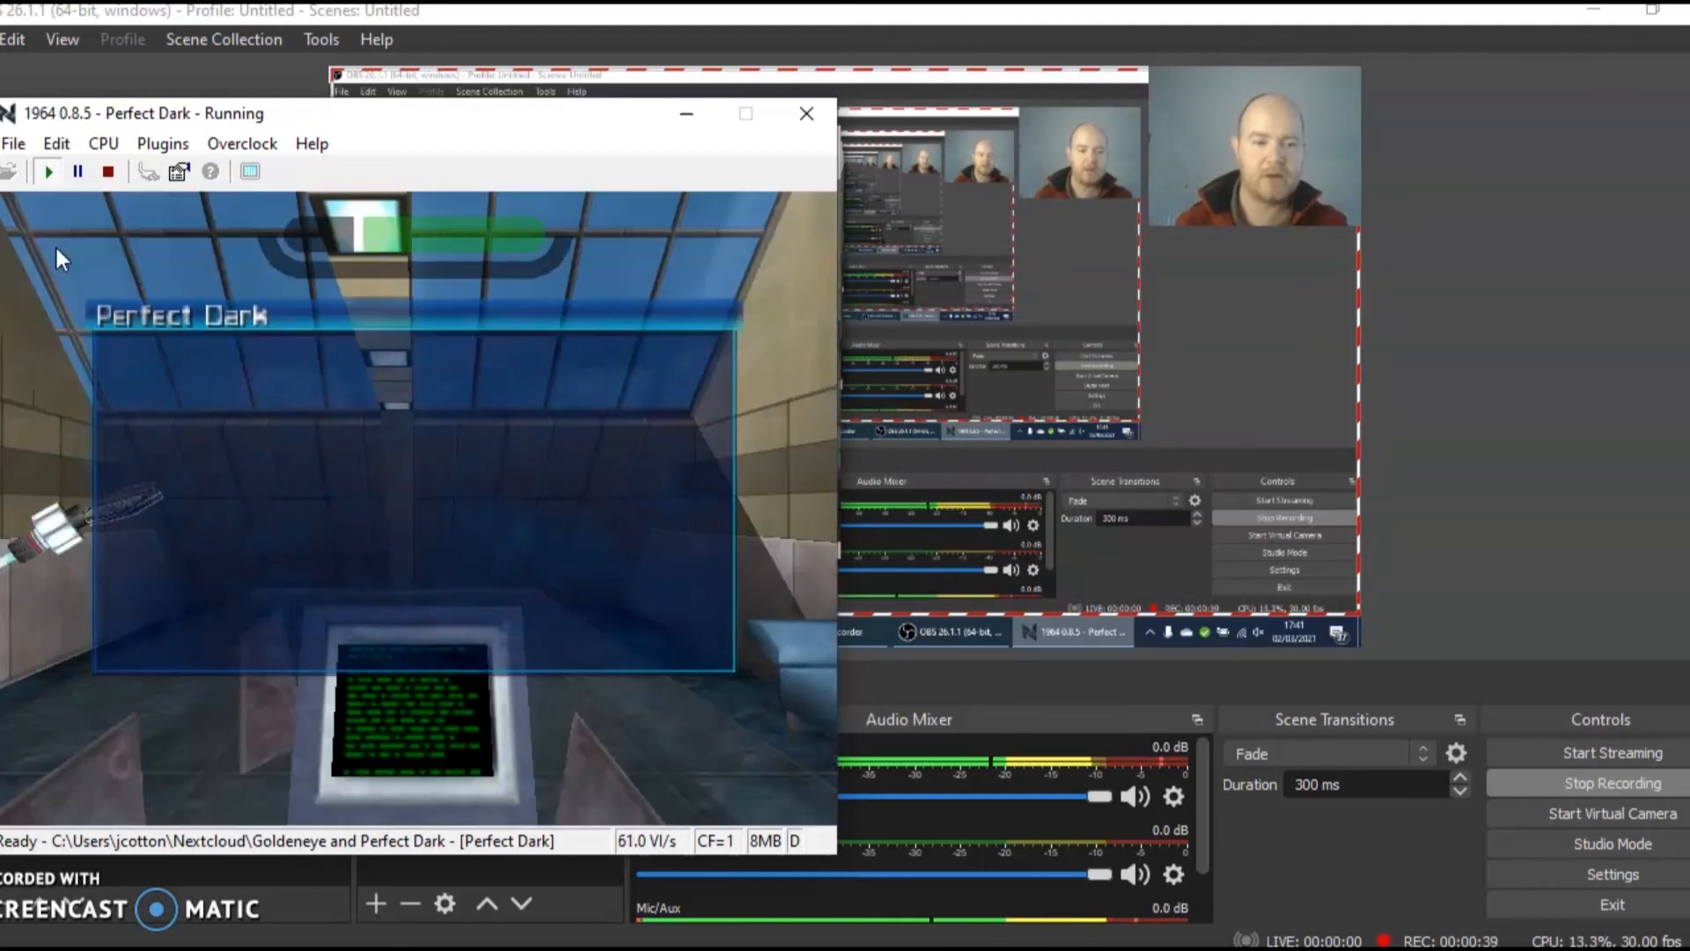
key("Return")
key("Return")
key("Return")
key("Return")
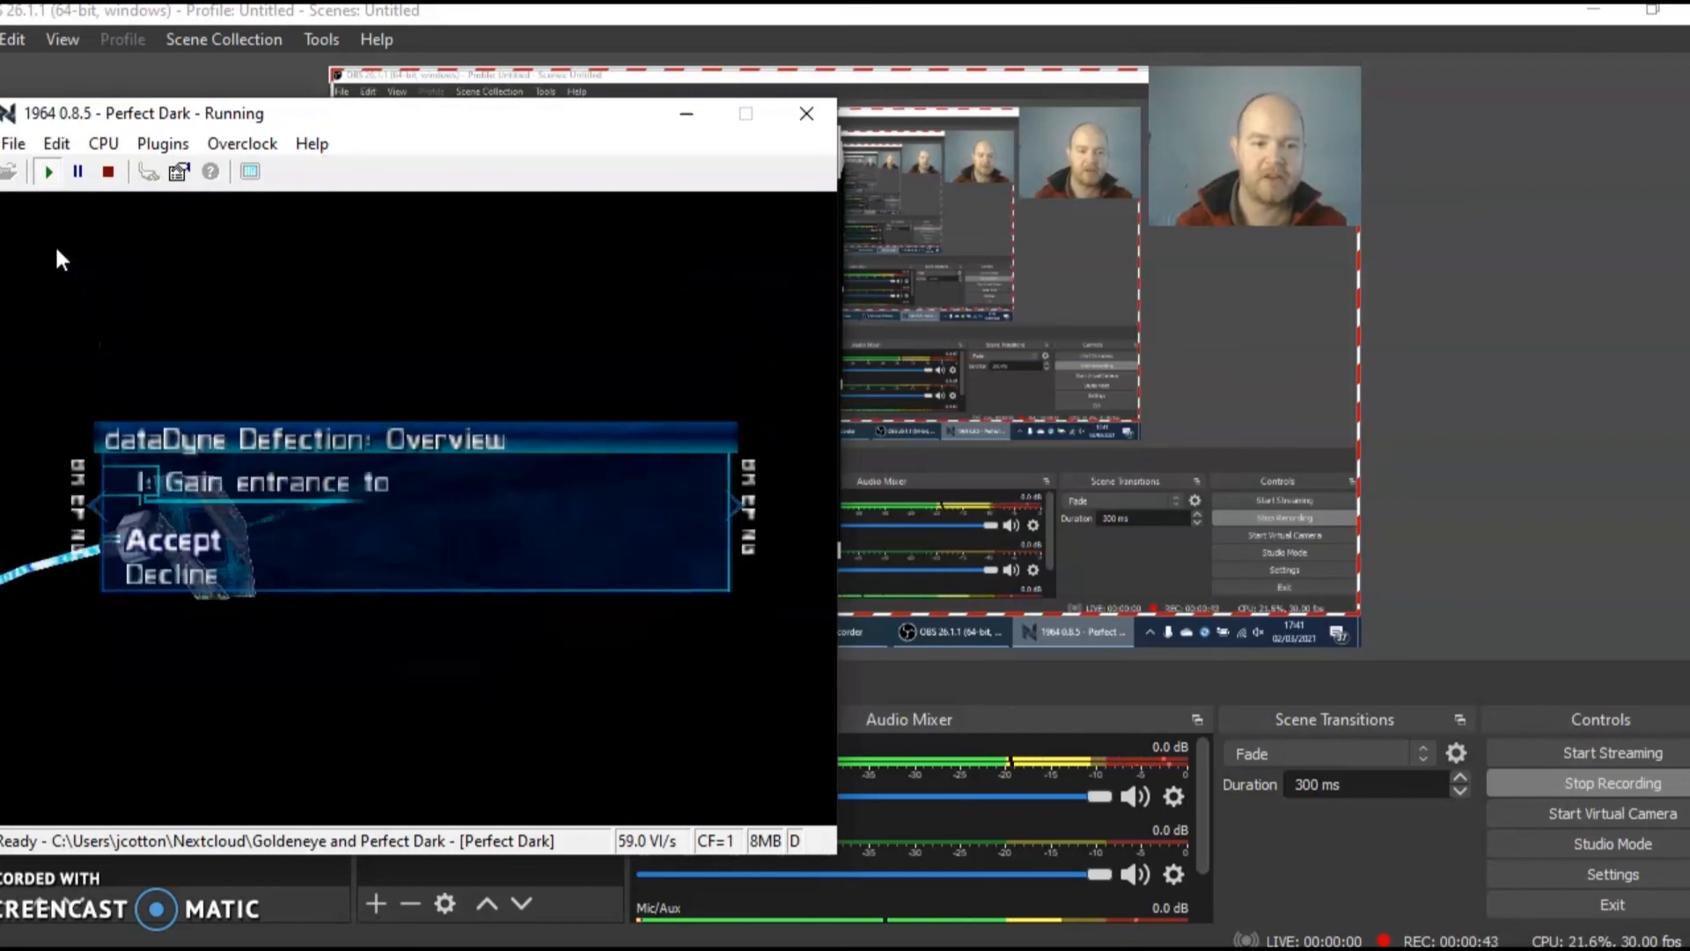
key("Return")
Skip the mission's opening cutscene and fire the silenced Falcon 2 to capture some gameplay
left_click(57, 249)
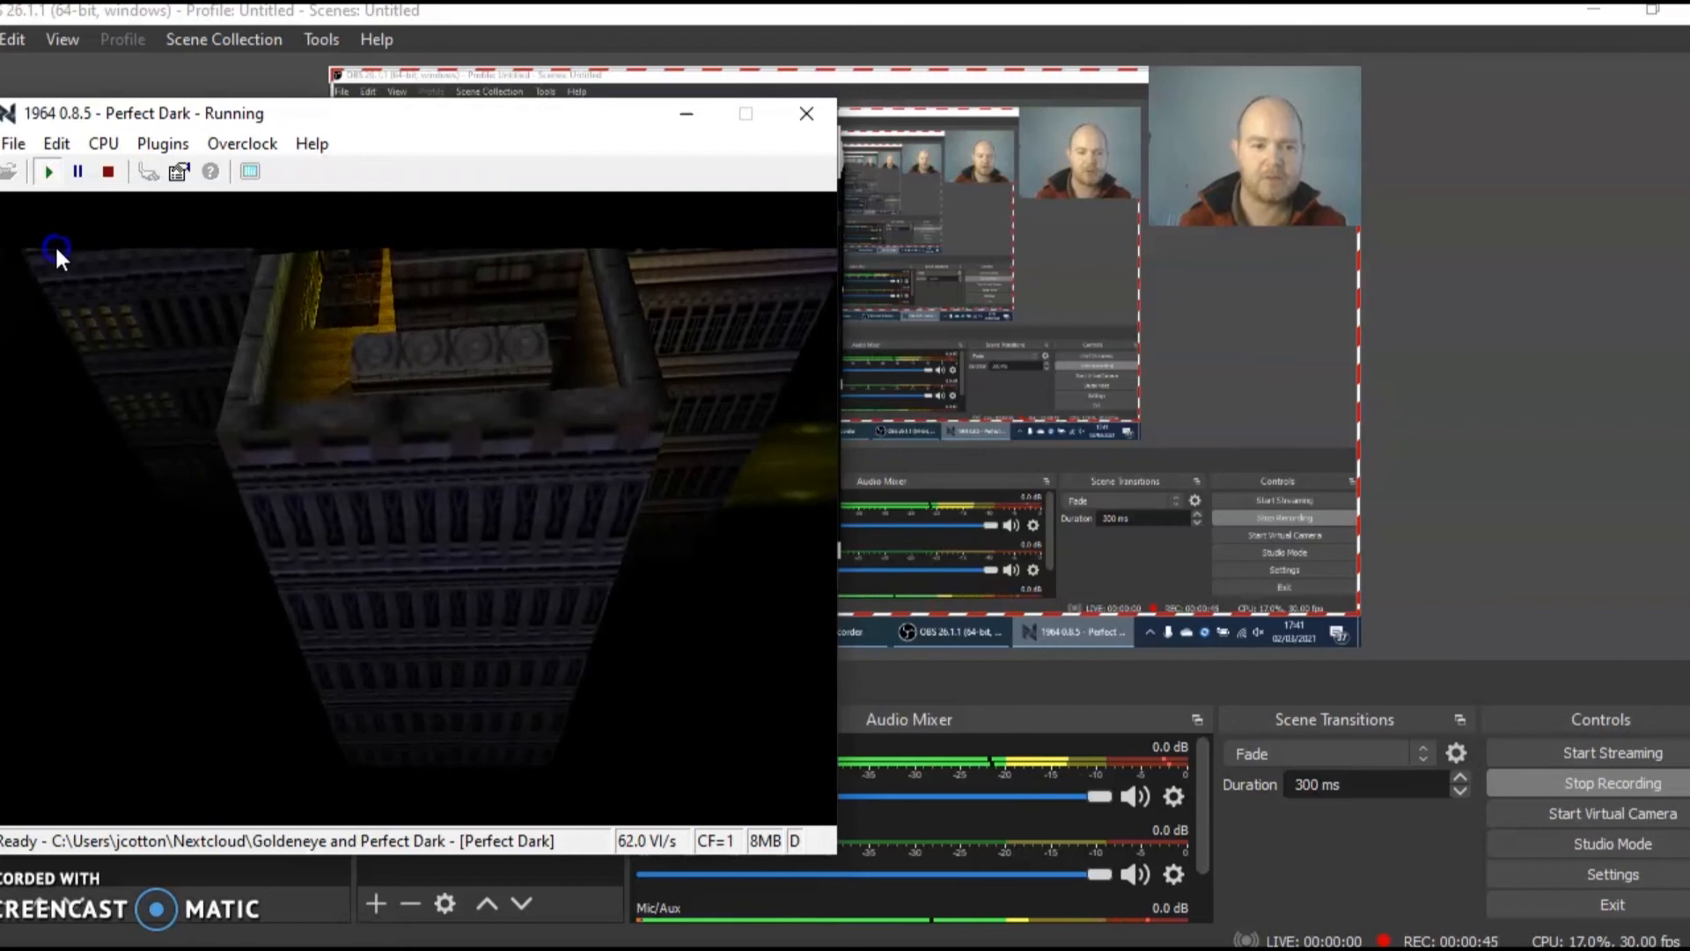
left_click(56, 249)
left_click(56, 249)
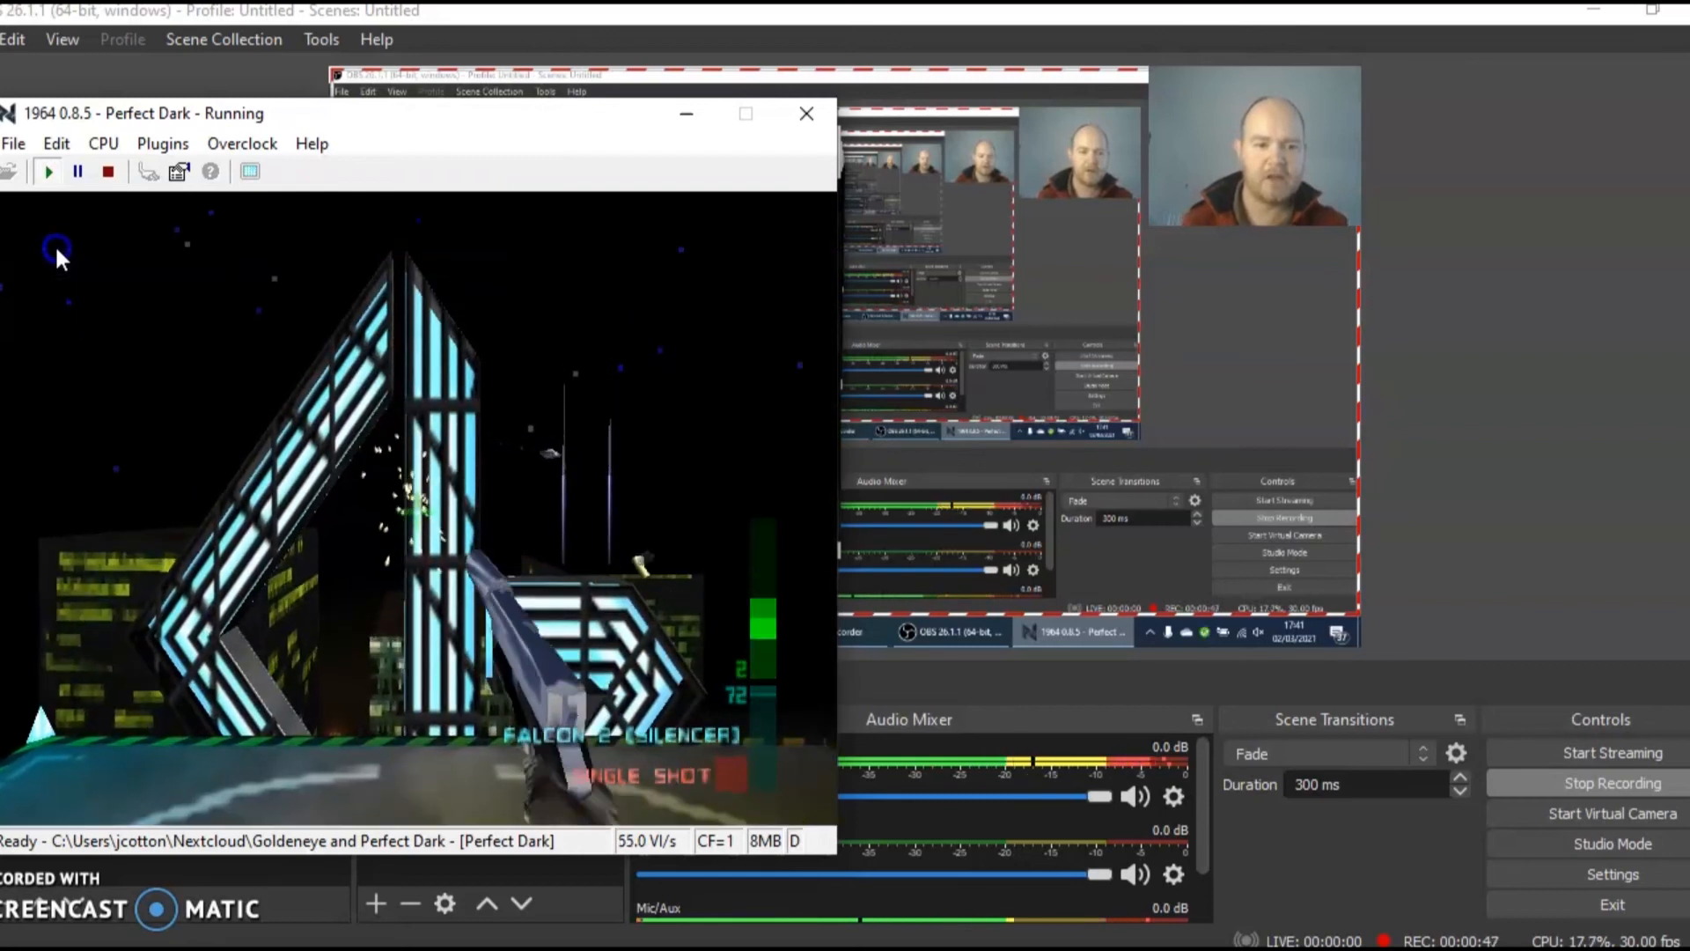
Leave the running game, close the 1964 emulator windows and stop the OBS recording
key("super")
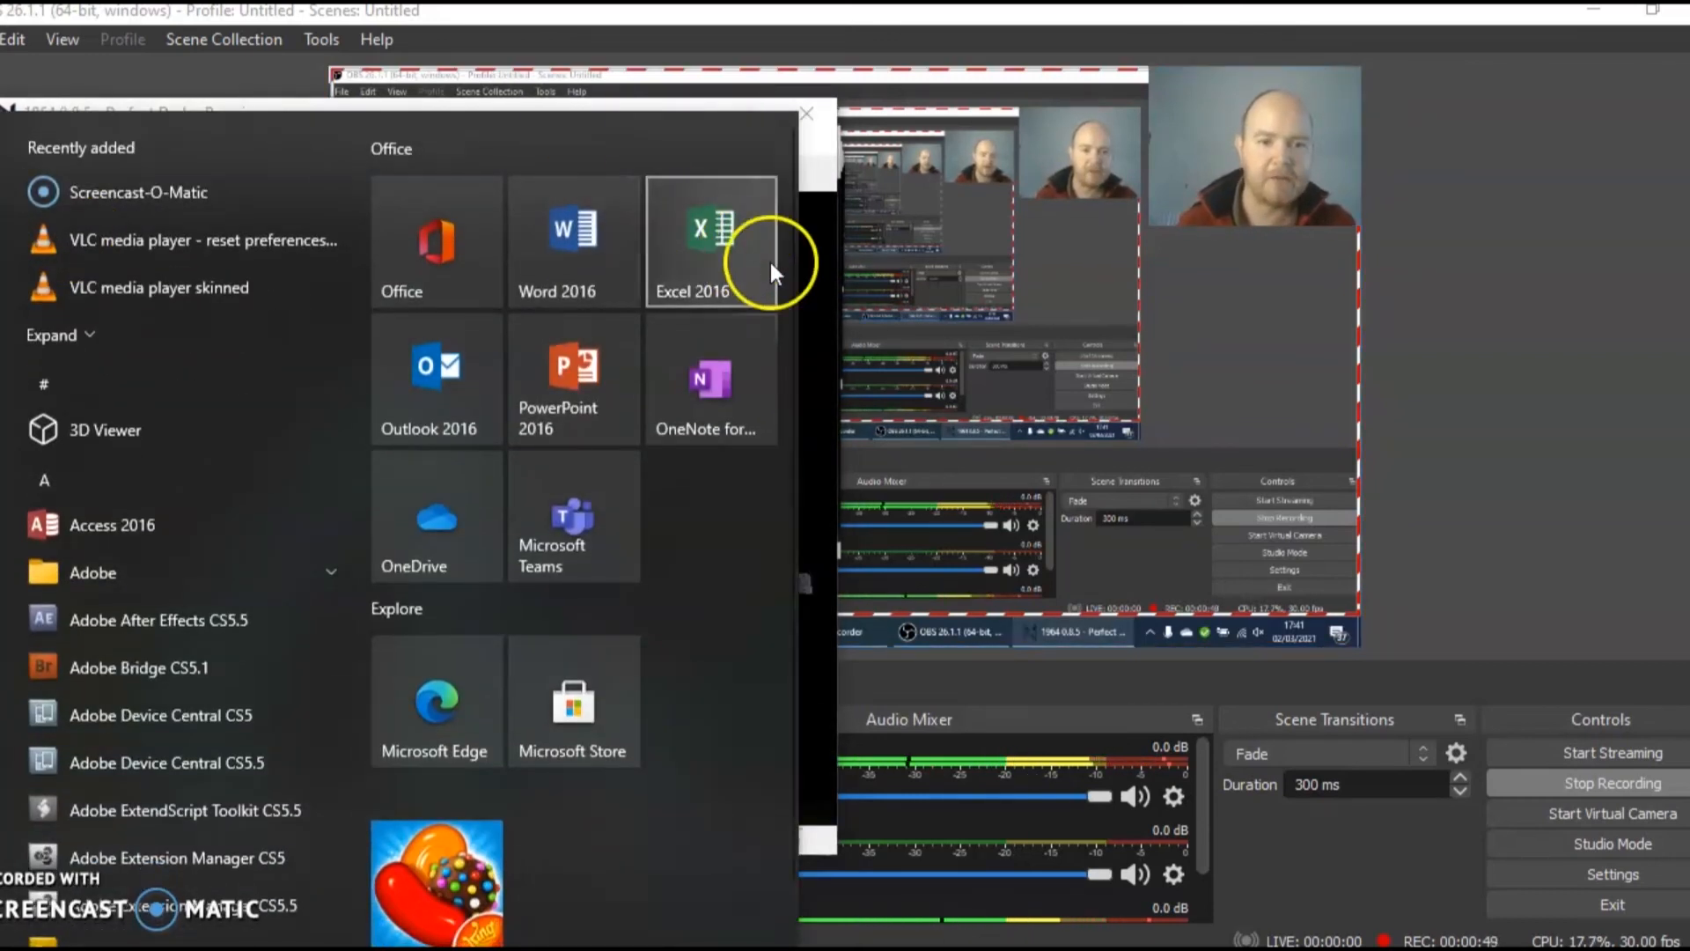
left_click(818, 171)
left_click(805, 118)
left_click(1095, 114)
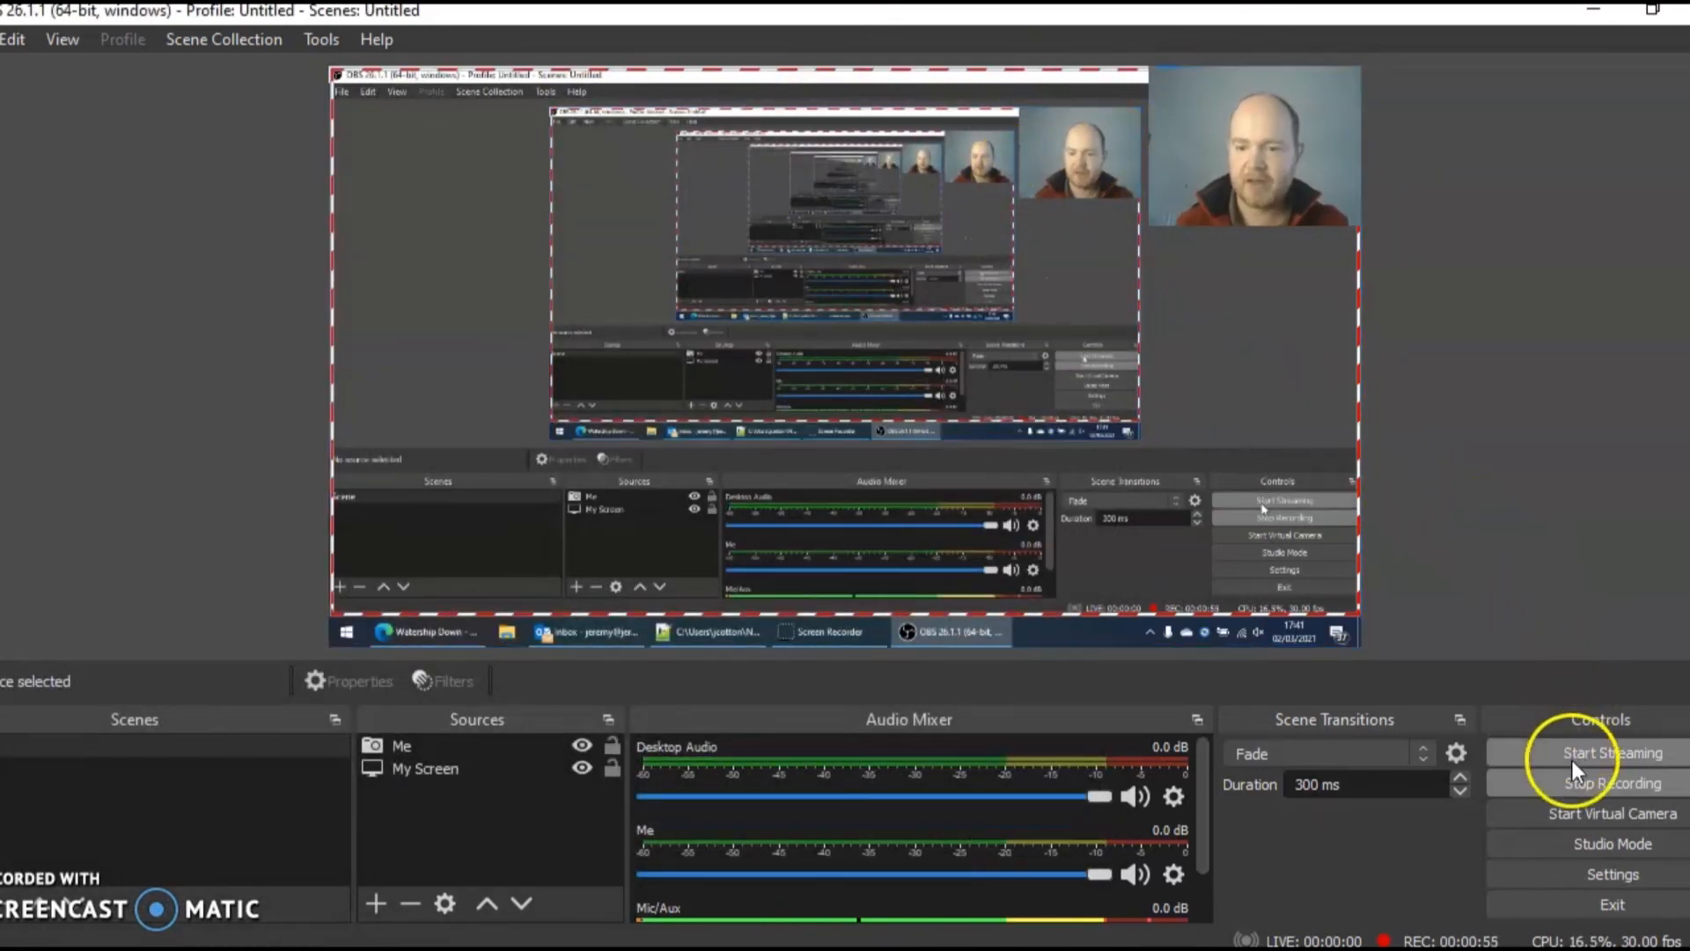
left_click(1581, 781)
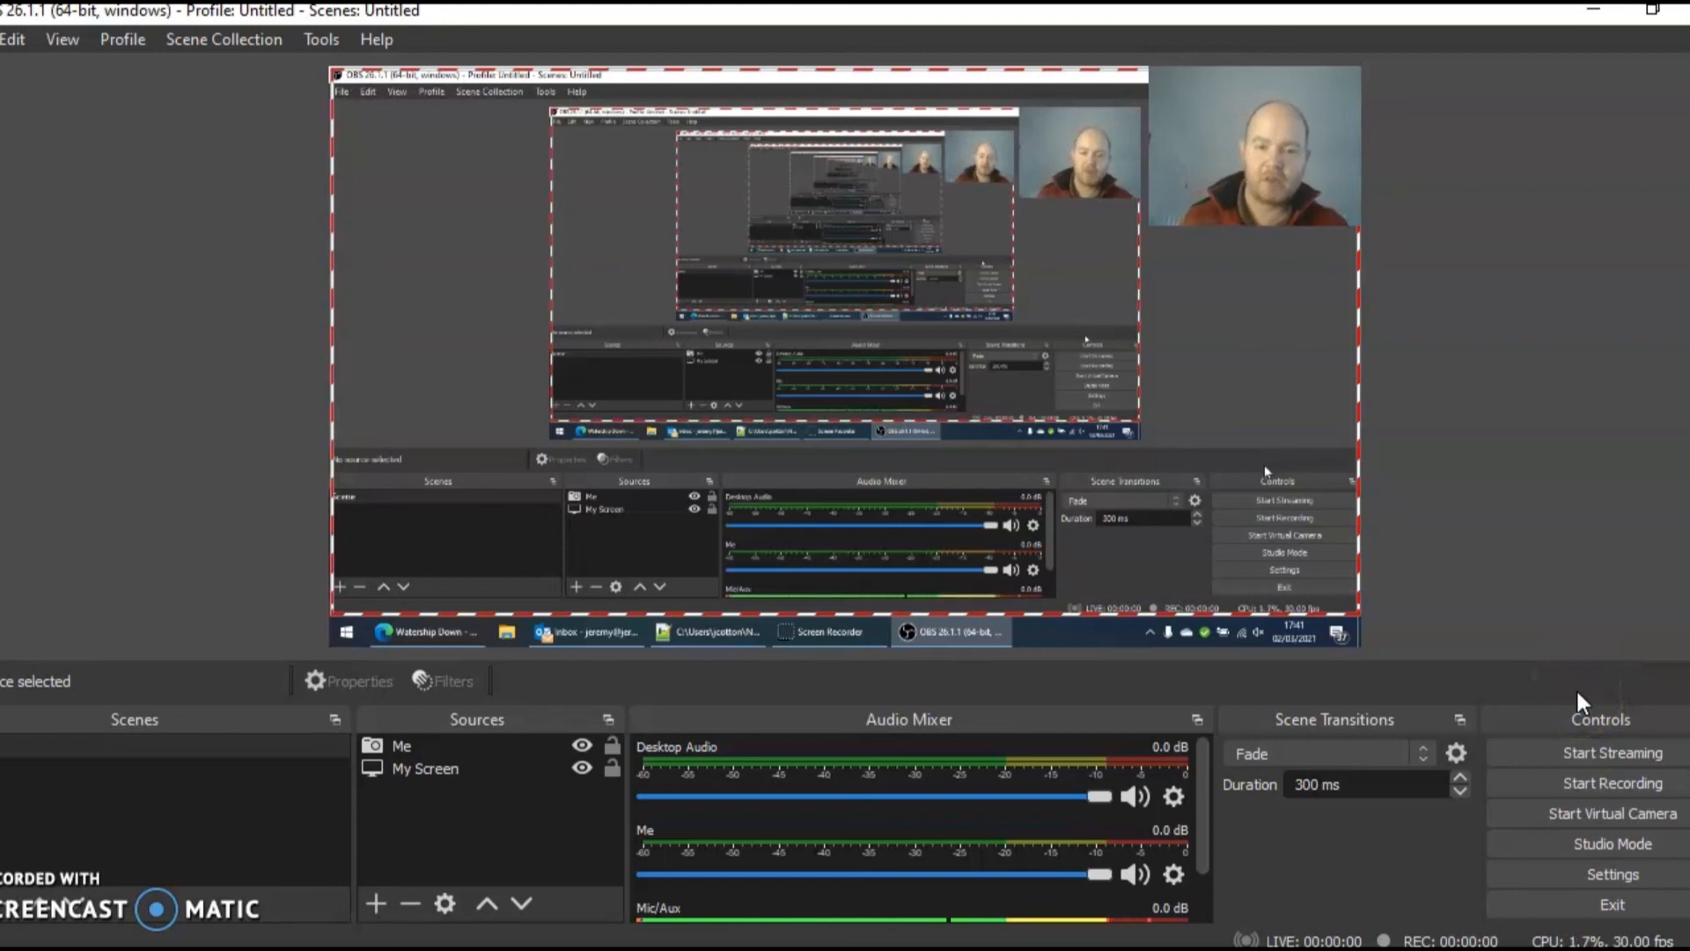
left_click(892, 484)
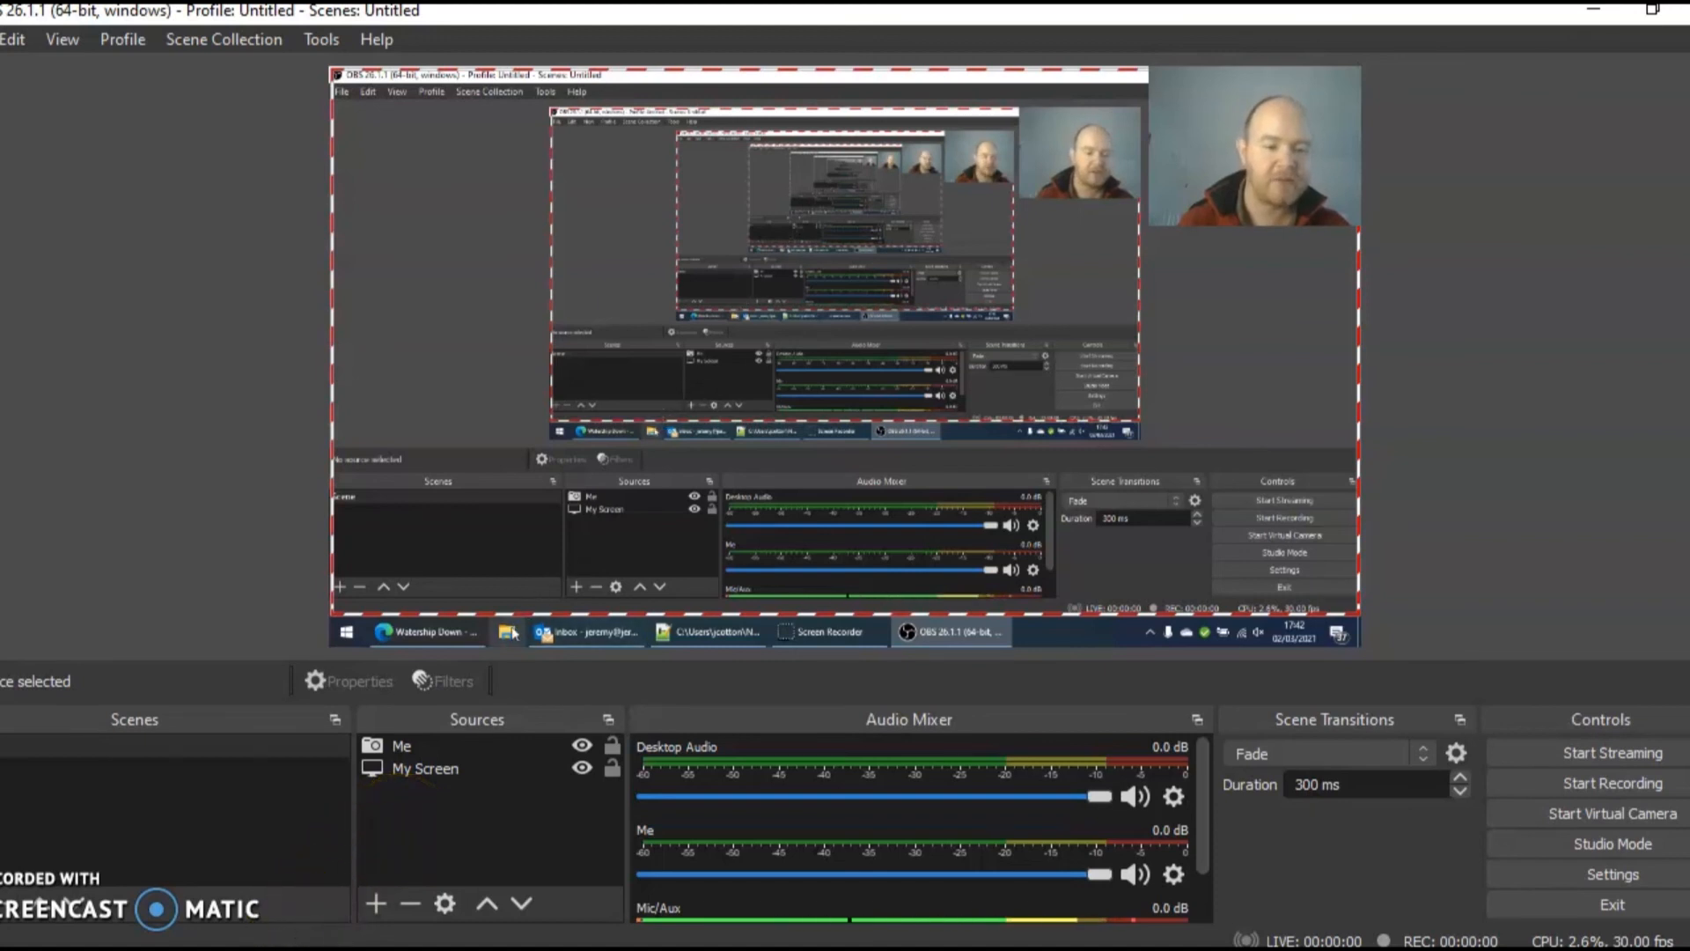
left_click(265, 950)
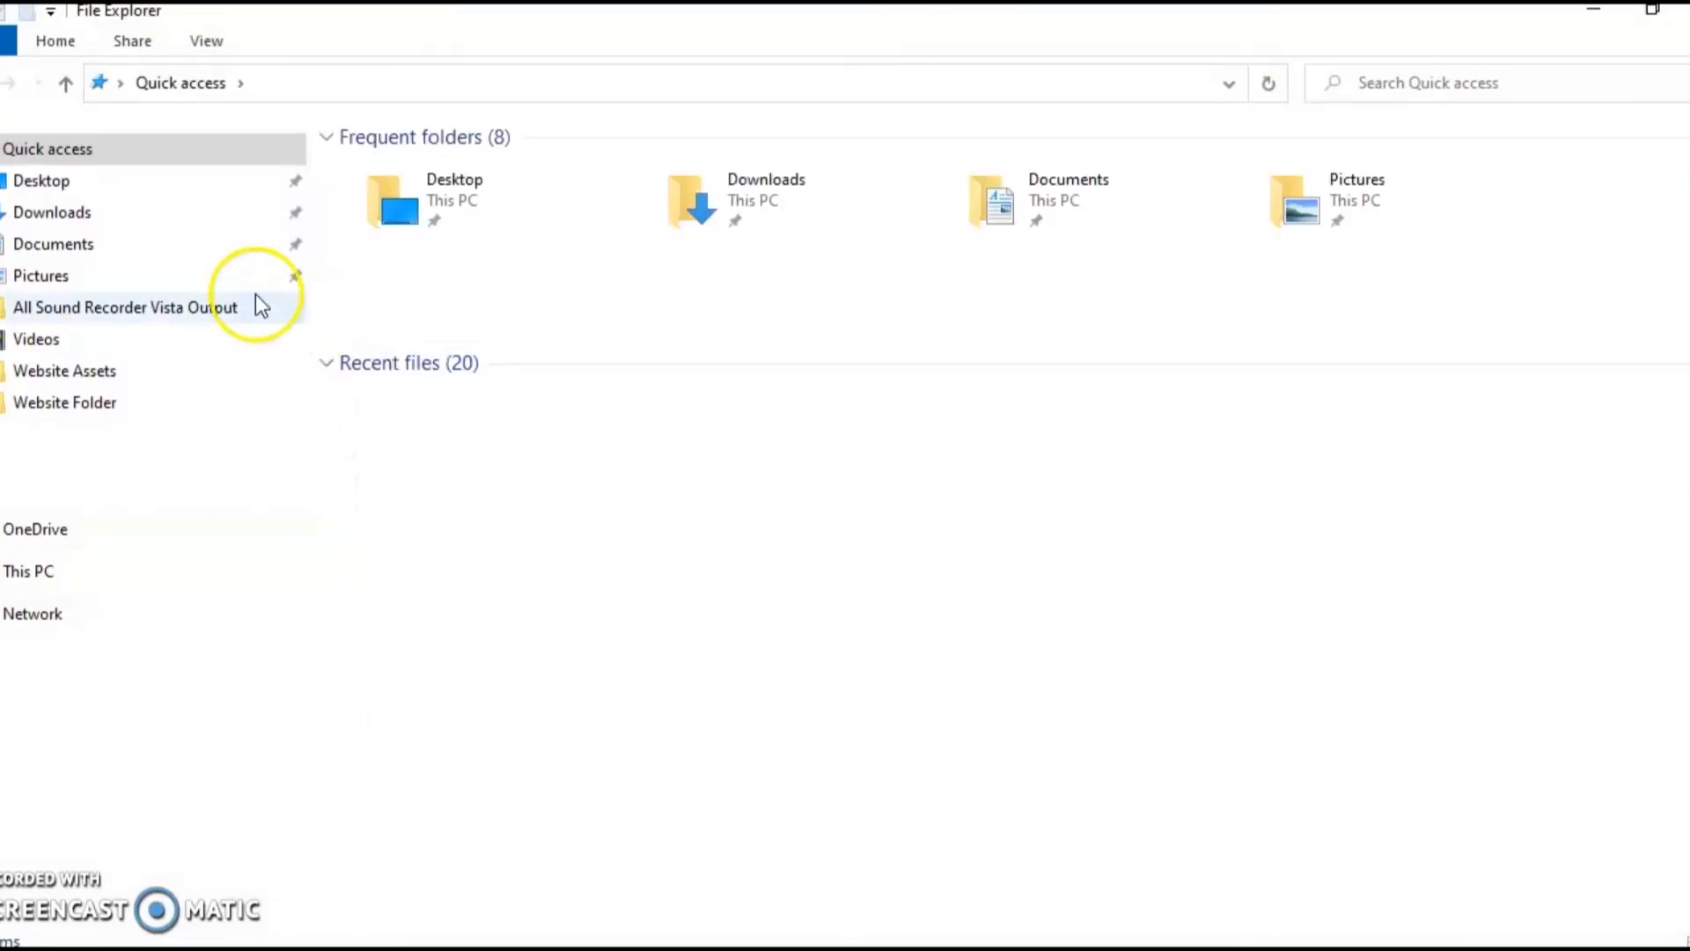
left_click(81, 346)
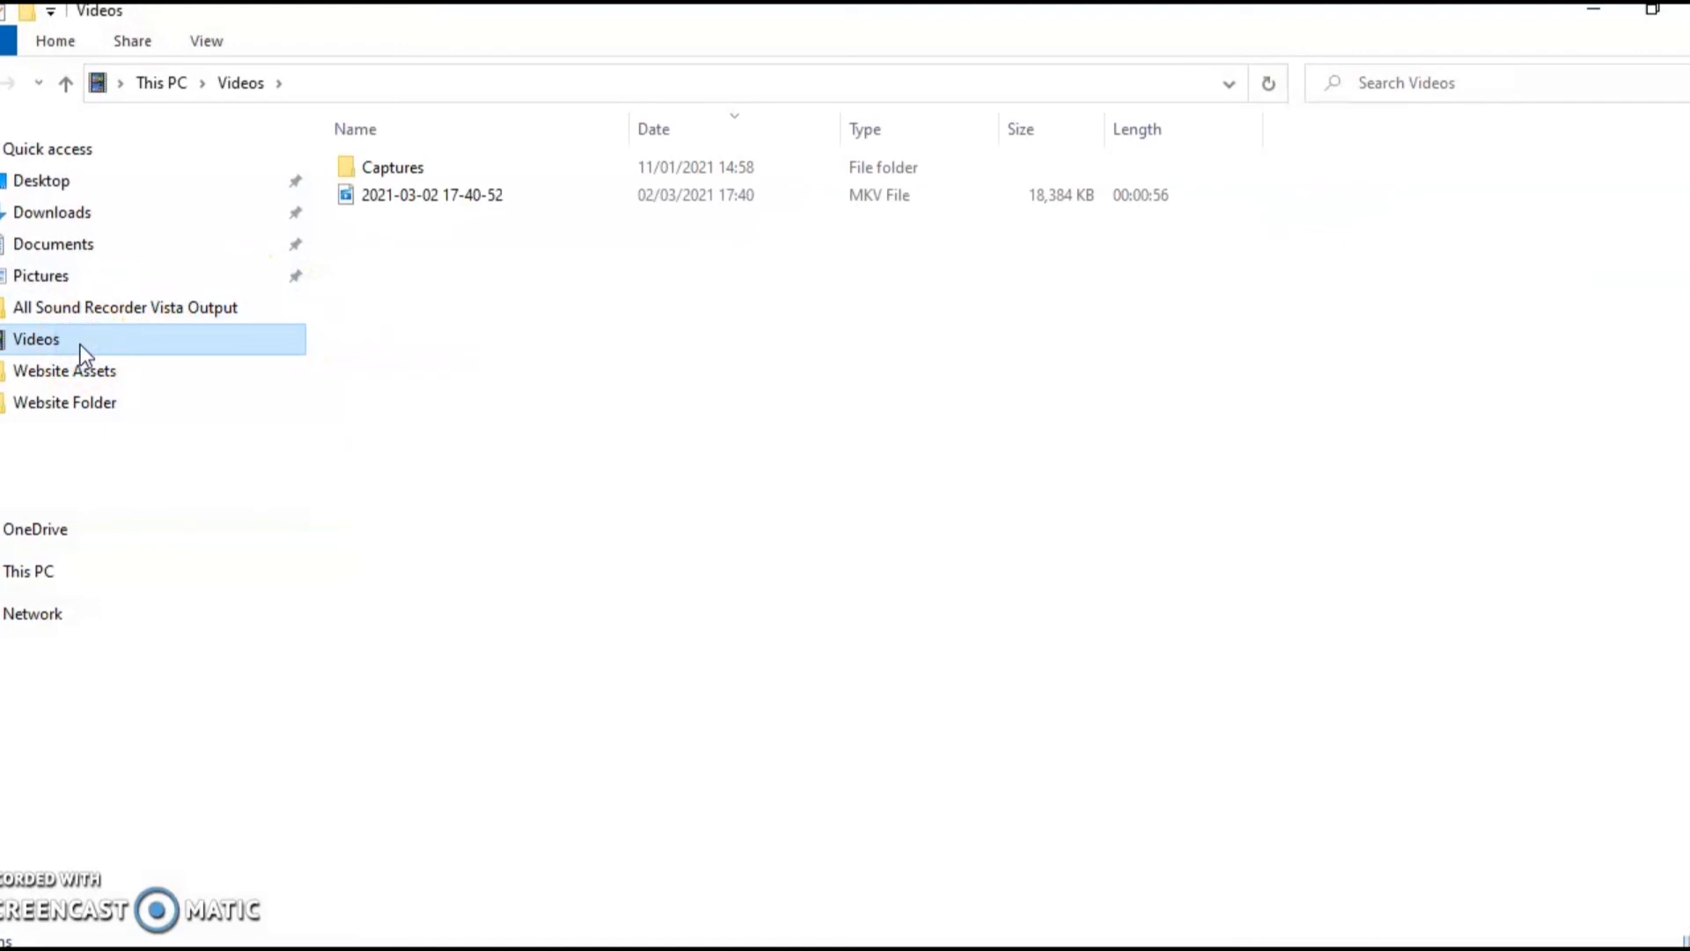
left_click(382, 202)
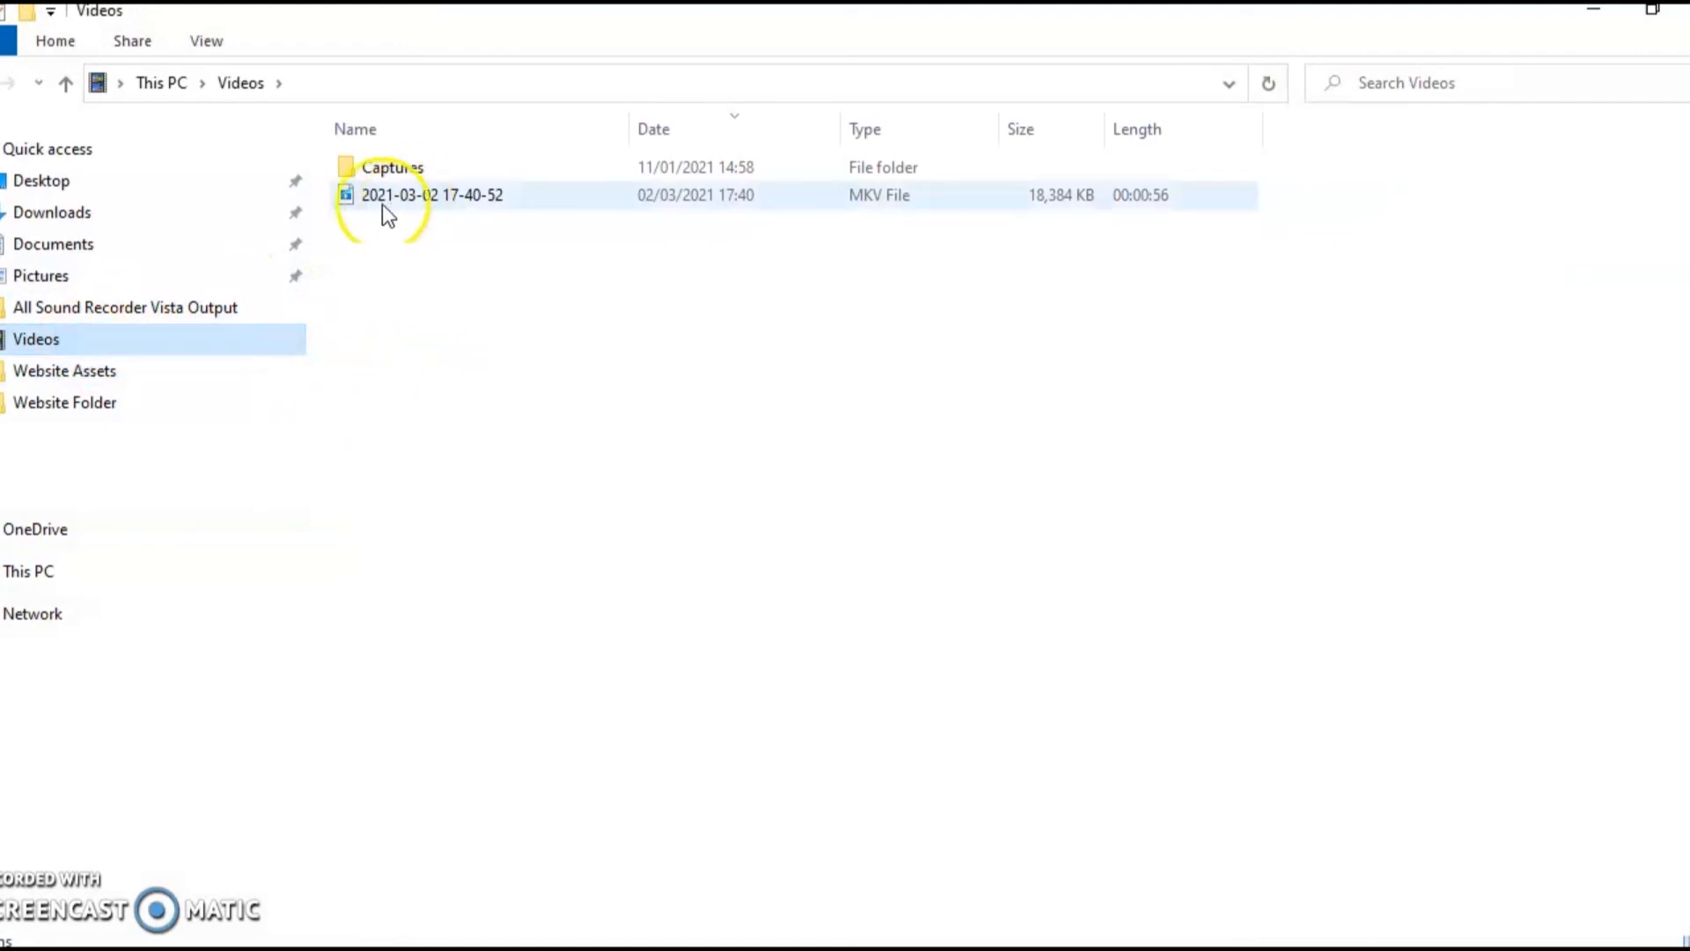
left_click(435, 204)
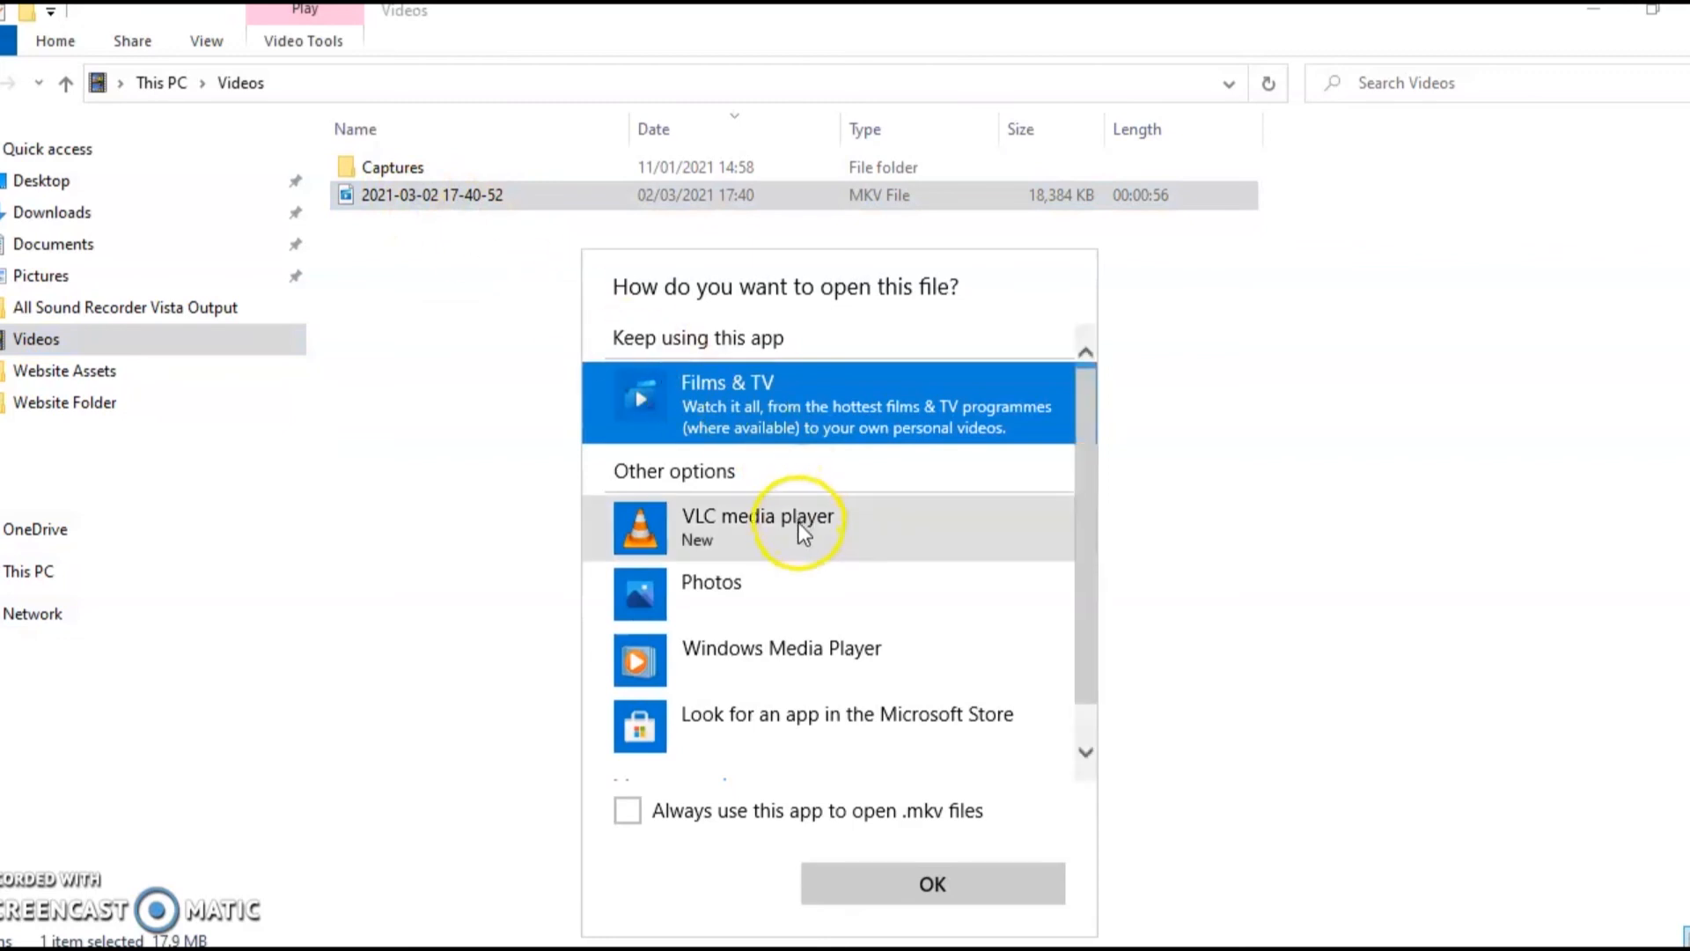
left_click(803, 531)
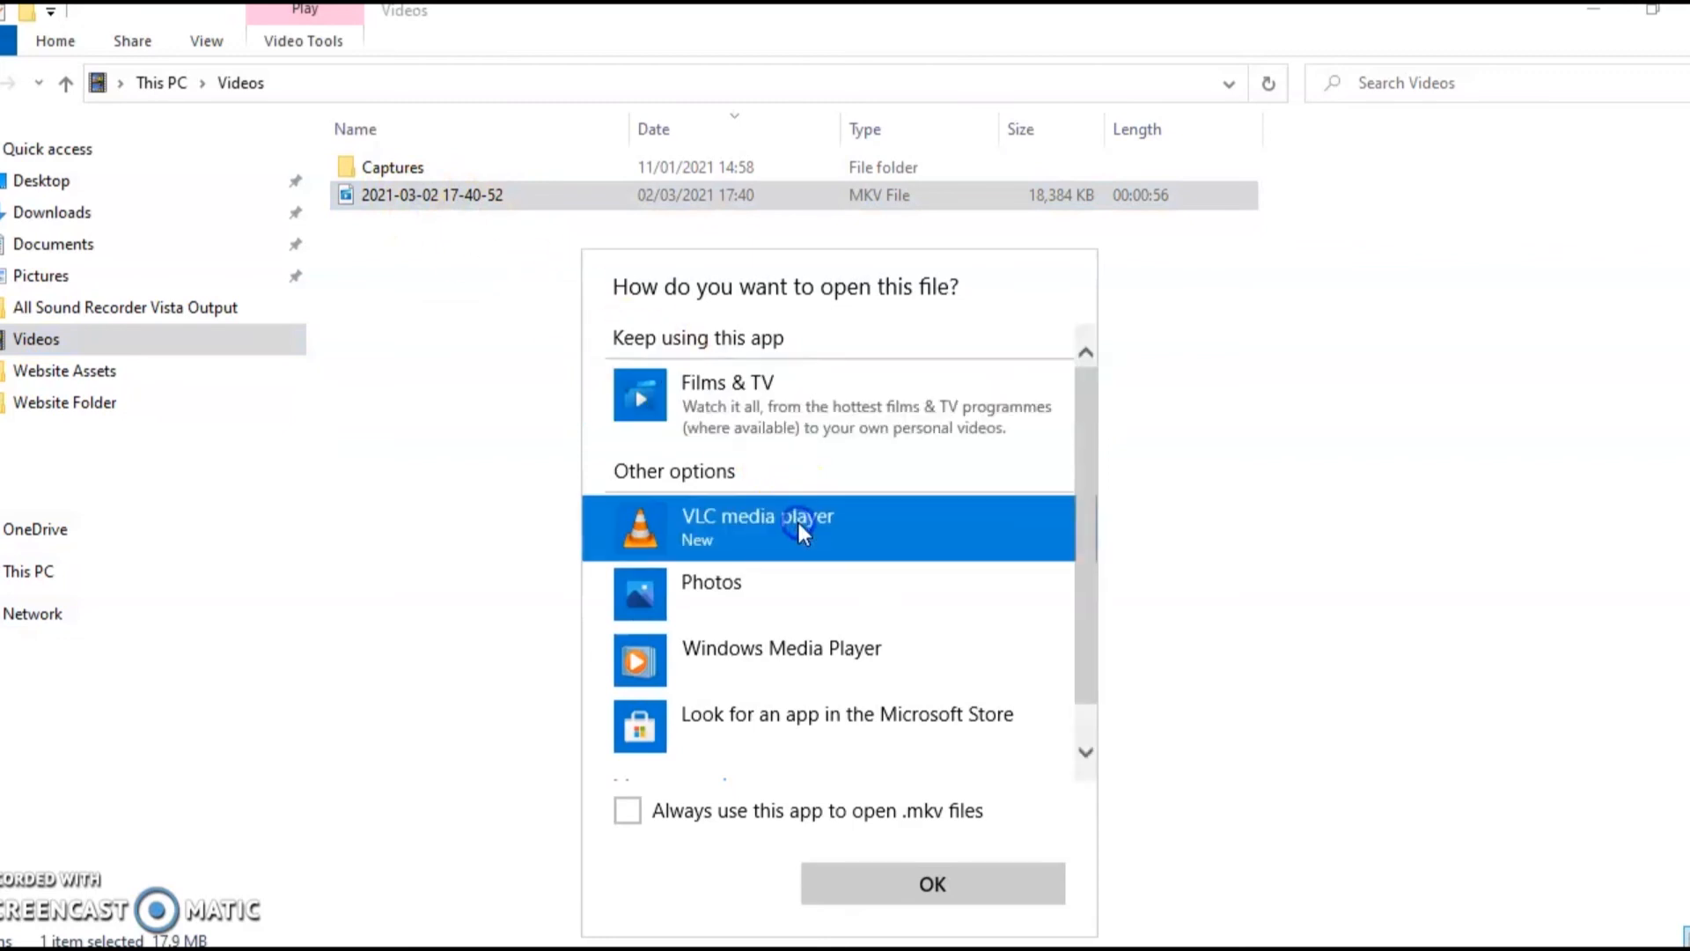
left_click(926, 884)
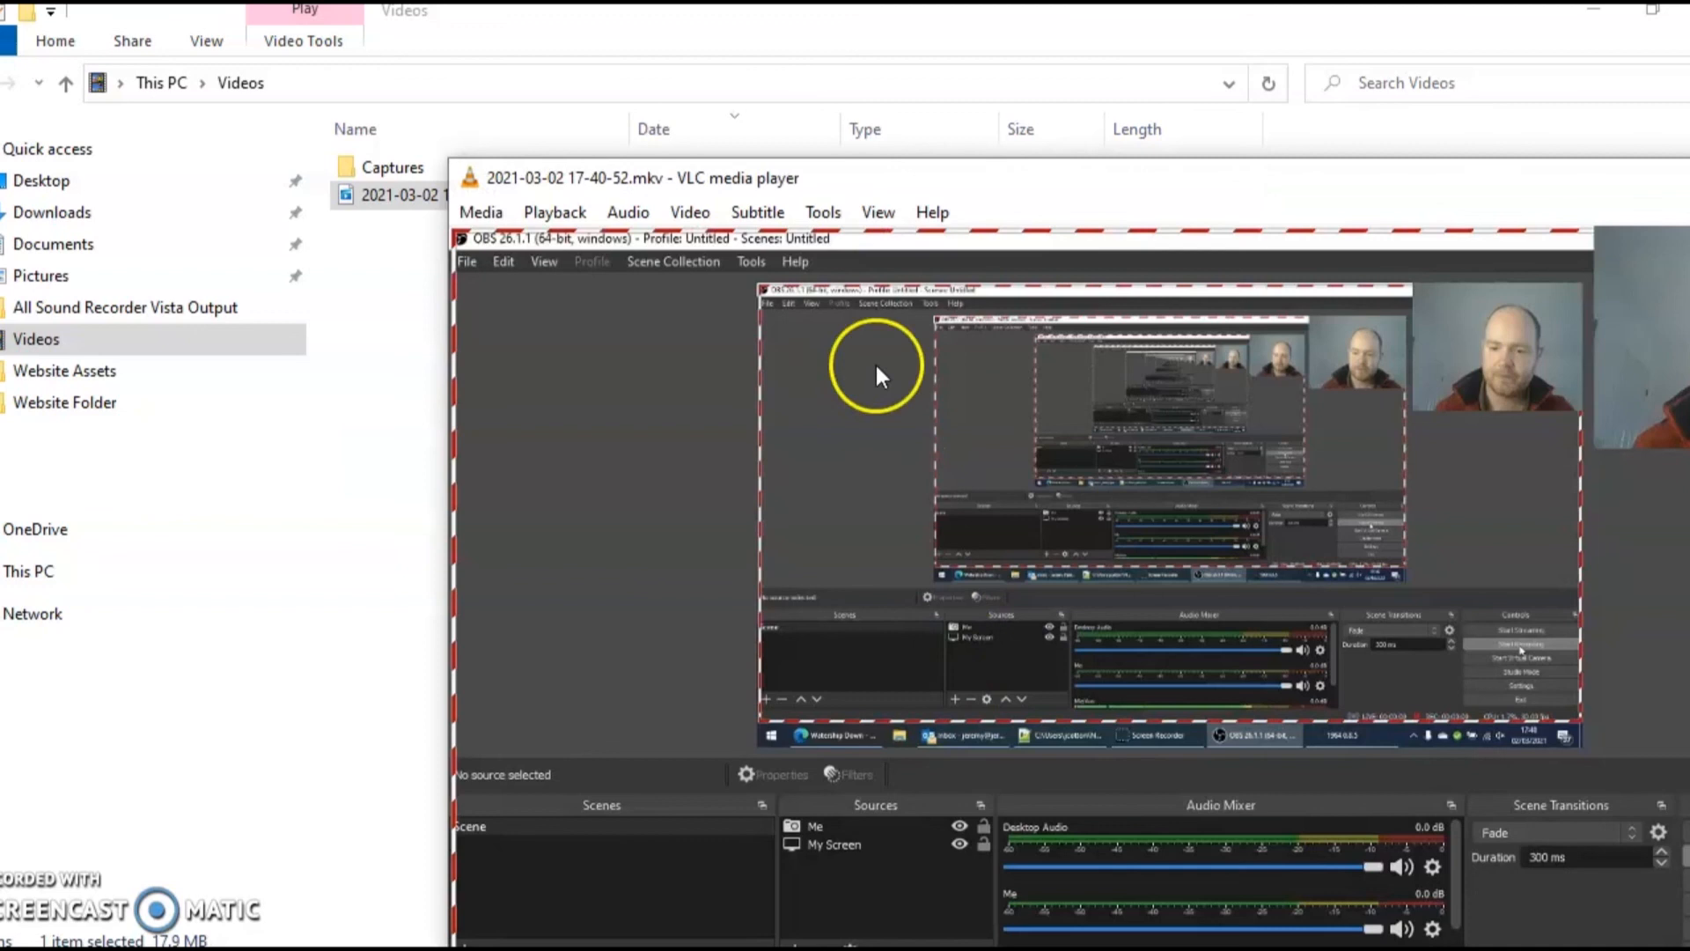
left_click_drag(799, 165, 513, 54)
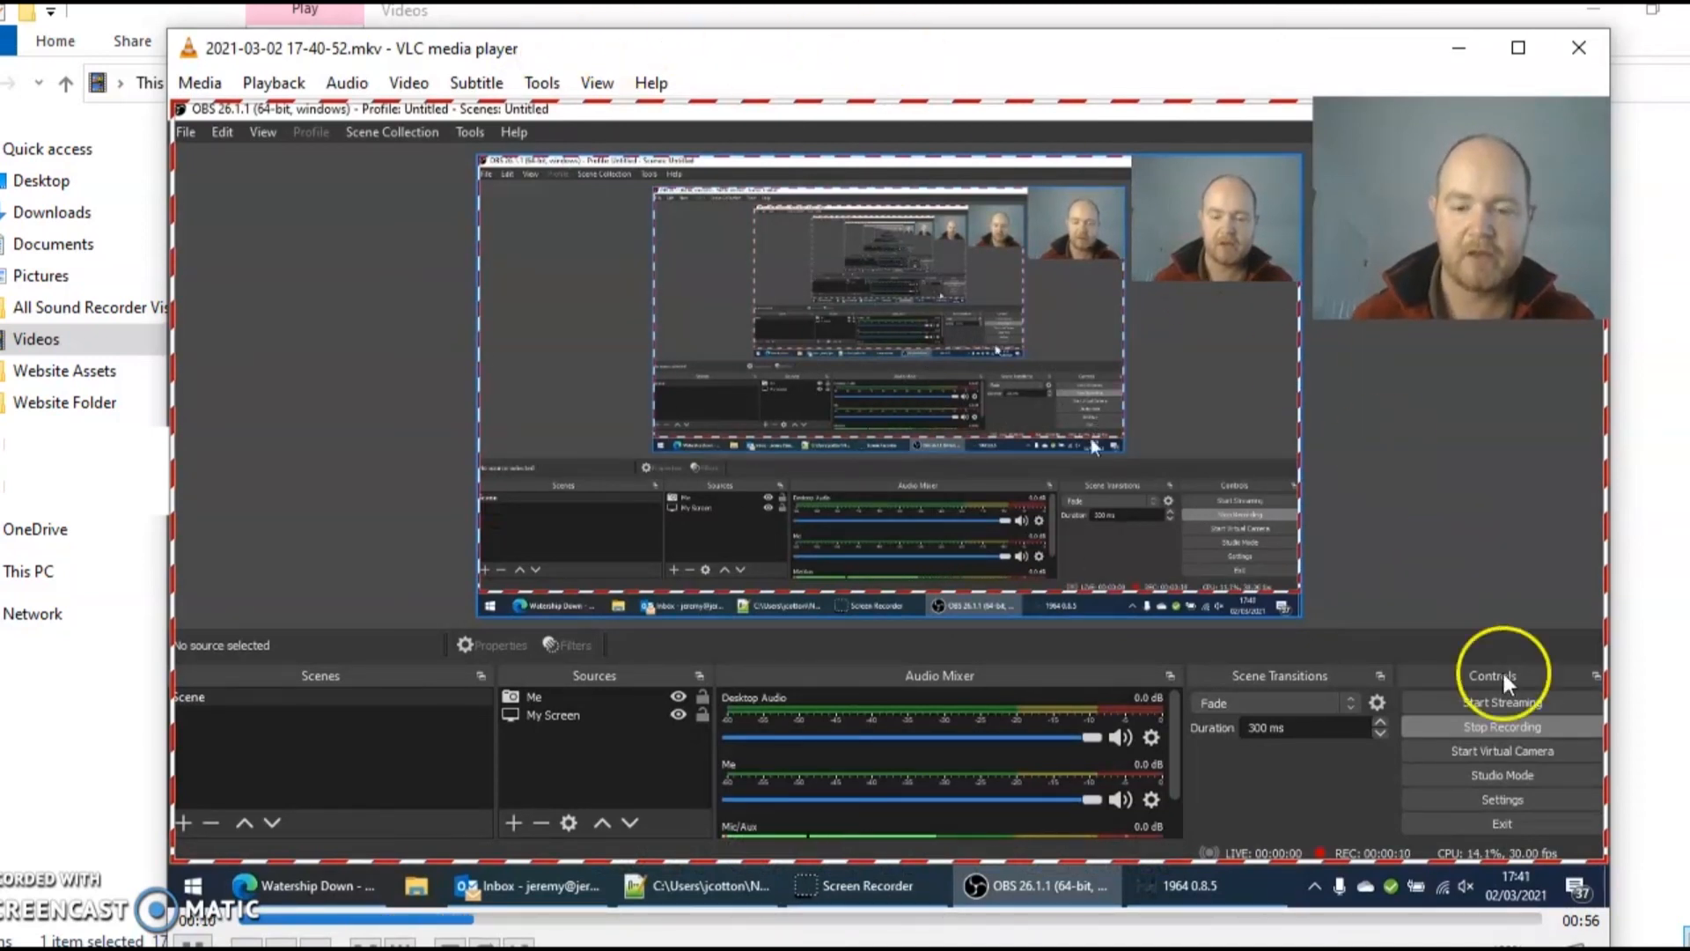
Raise and lower the system speaker volume during playback to check the sound in the recorded gameplay
left_click(1563, 950)
left_click_drag(1366, 921, 1574, 933)
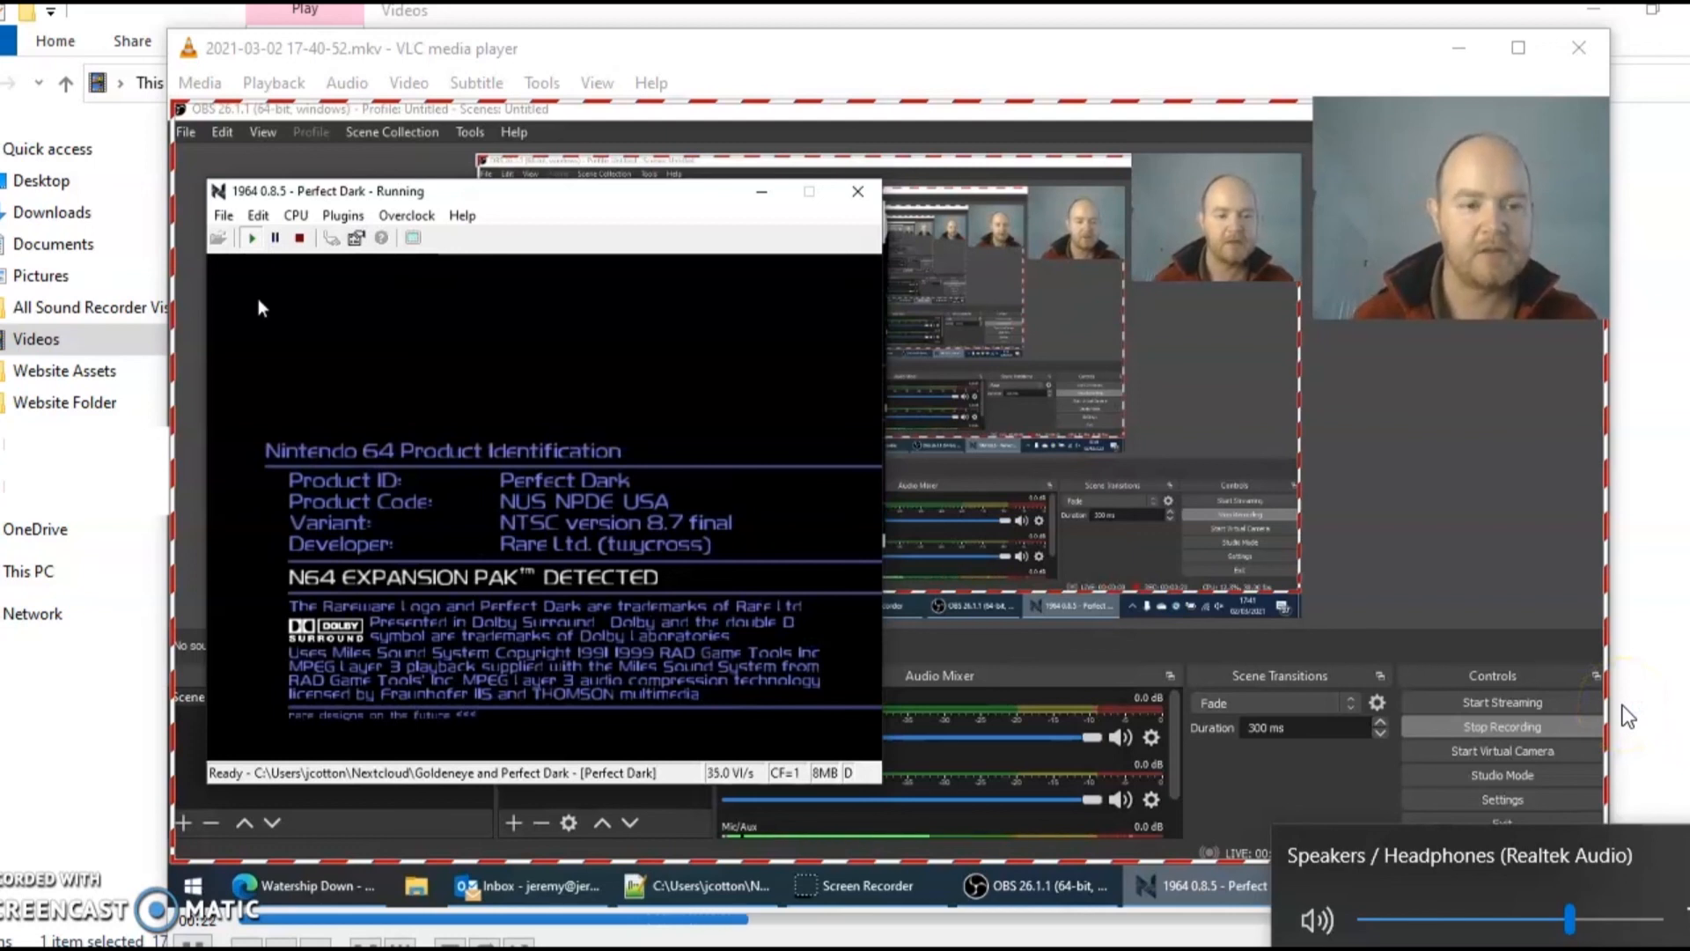
left_click_drag(1570, 920, 1347, 929)
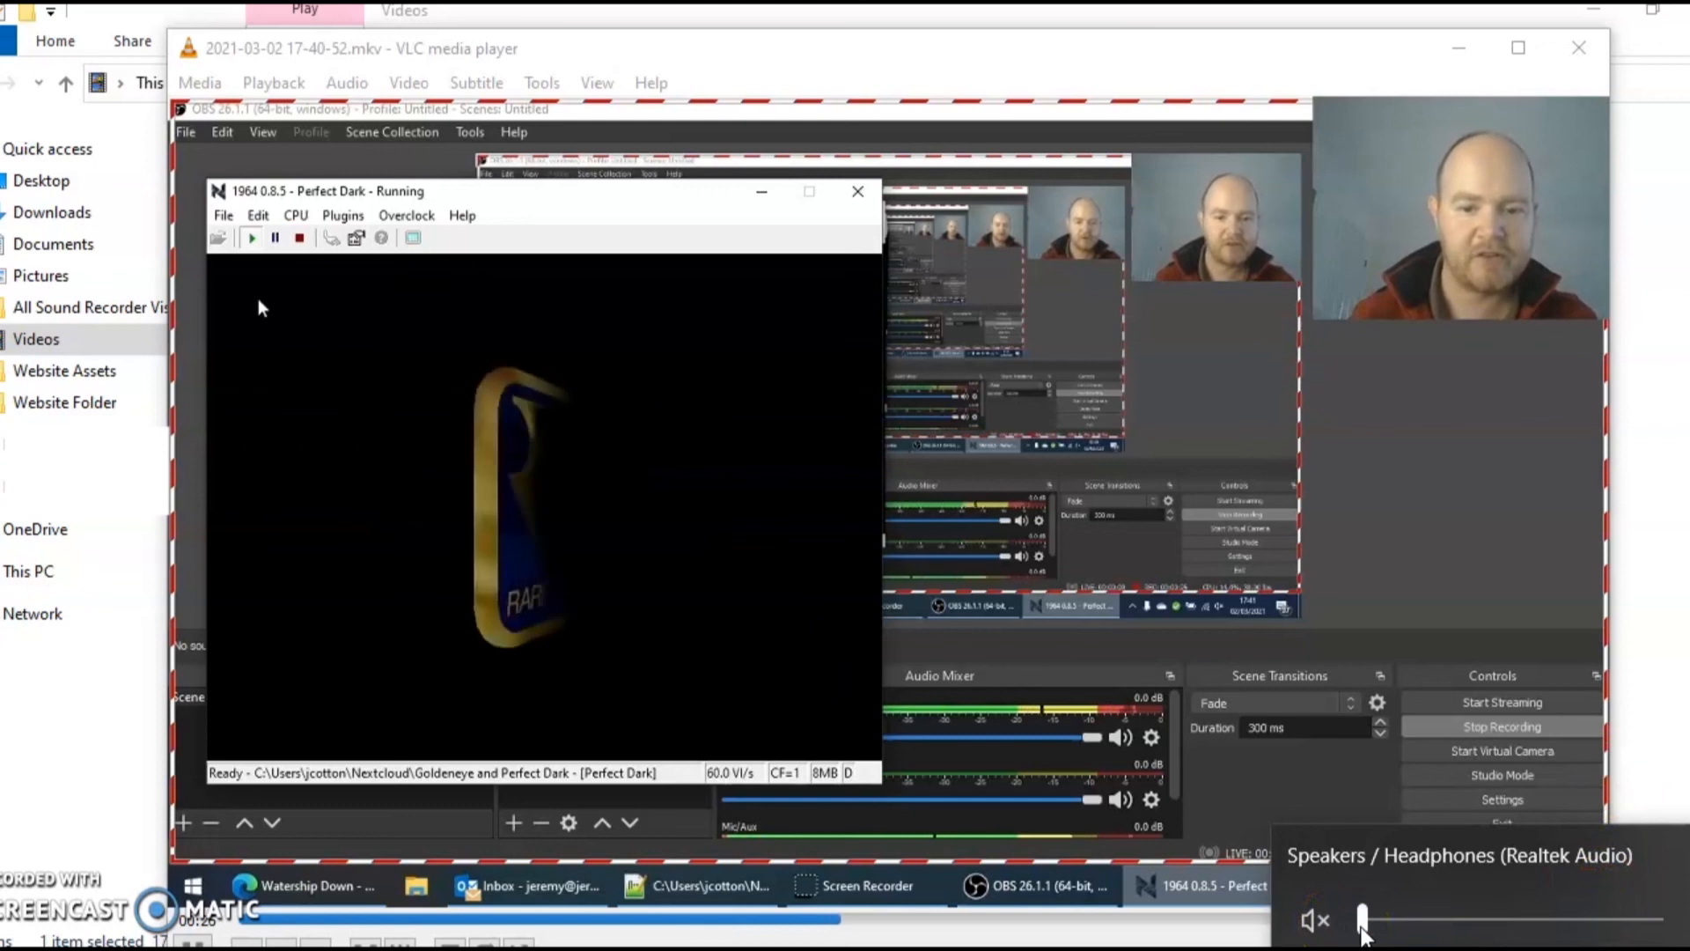
left_click_drag(1365, 932, 1541, 932)
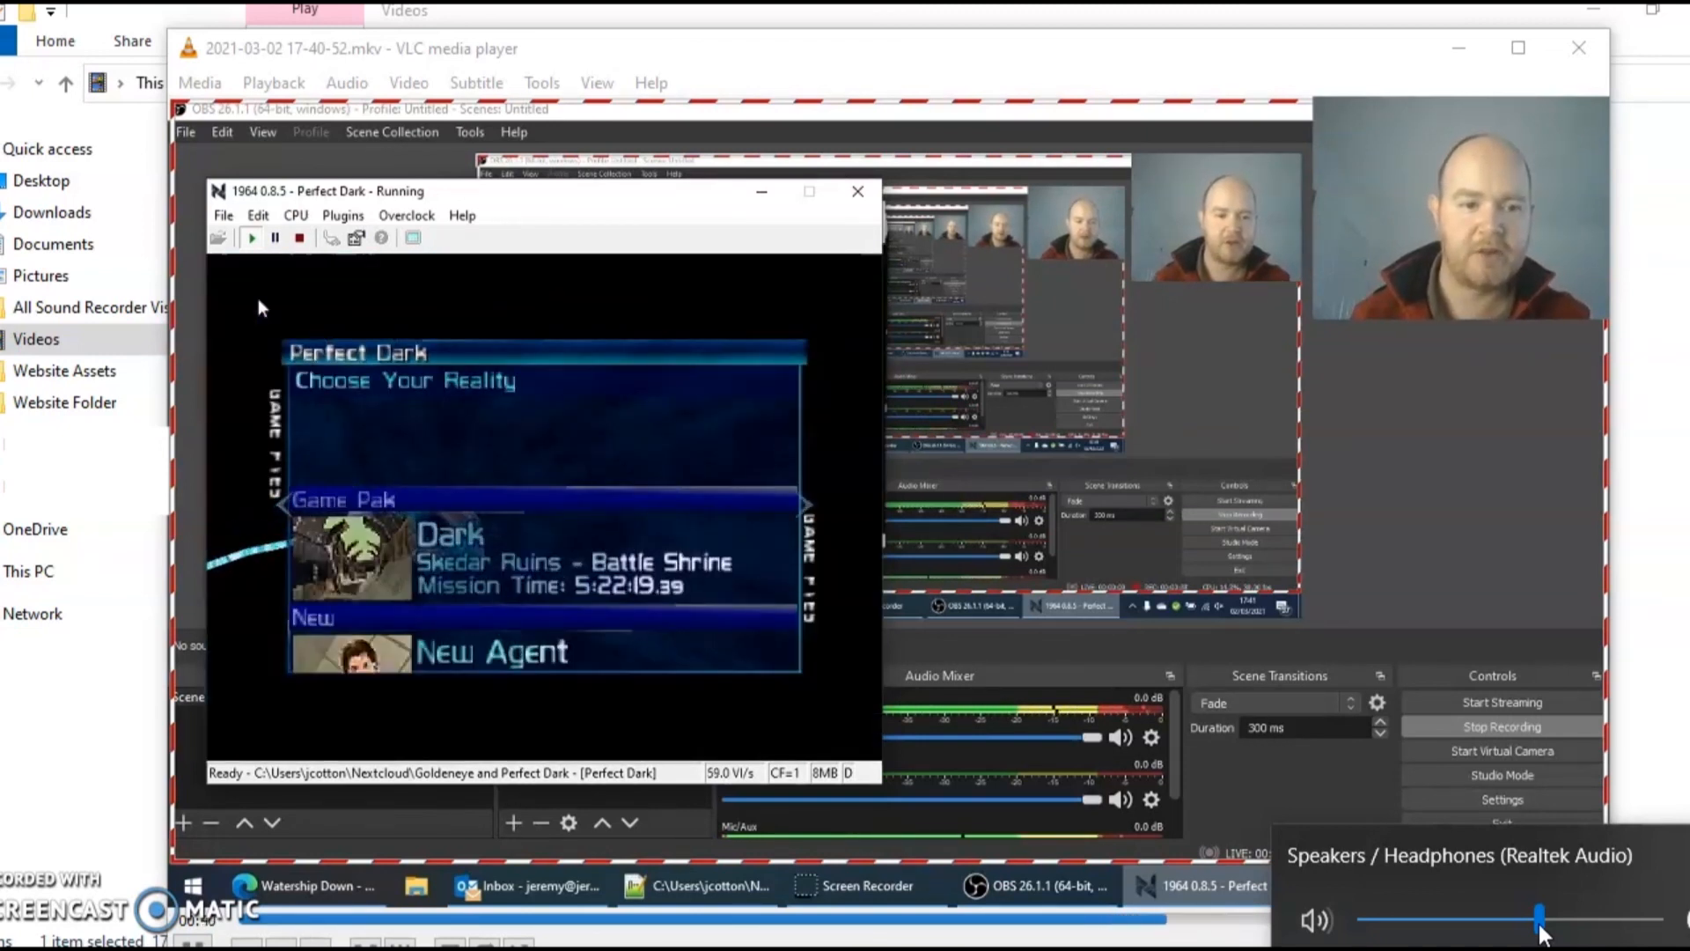
left_click_drag(1541, 933, 1006, 682)
left_click(712, 493)
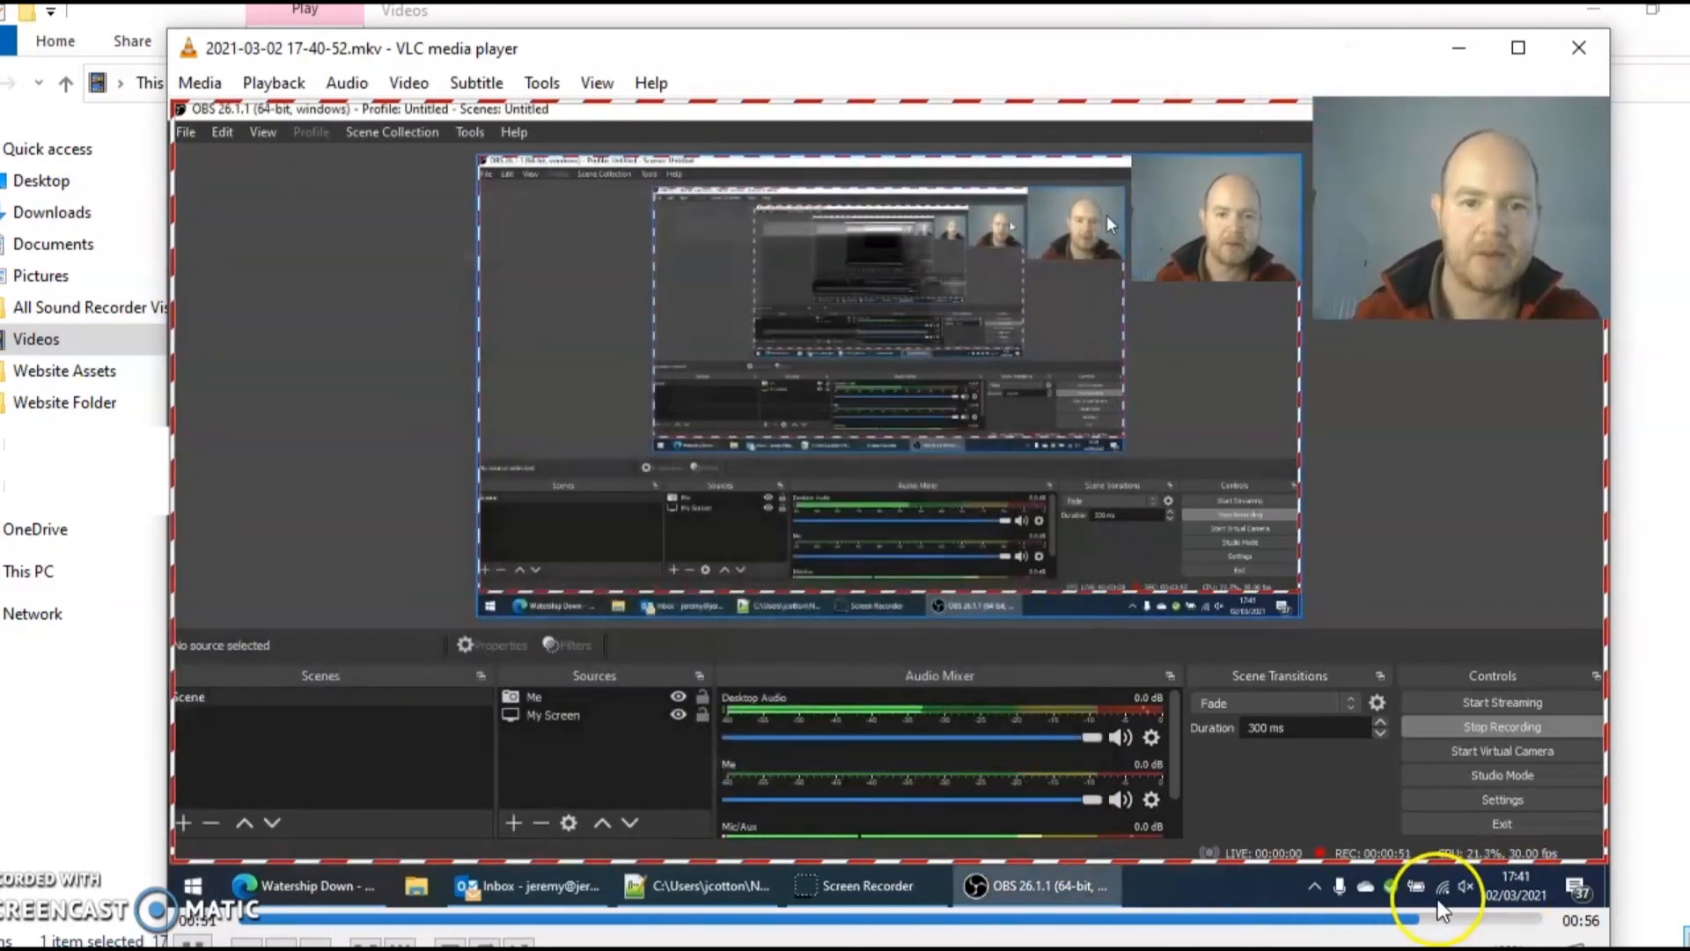
Skip to the end of the recording, then close VLC media player and File Explorer to return to OBS
left_click_drag(1451, 918, 1523, 917)
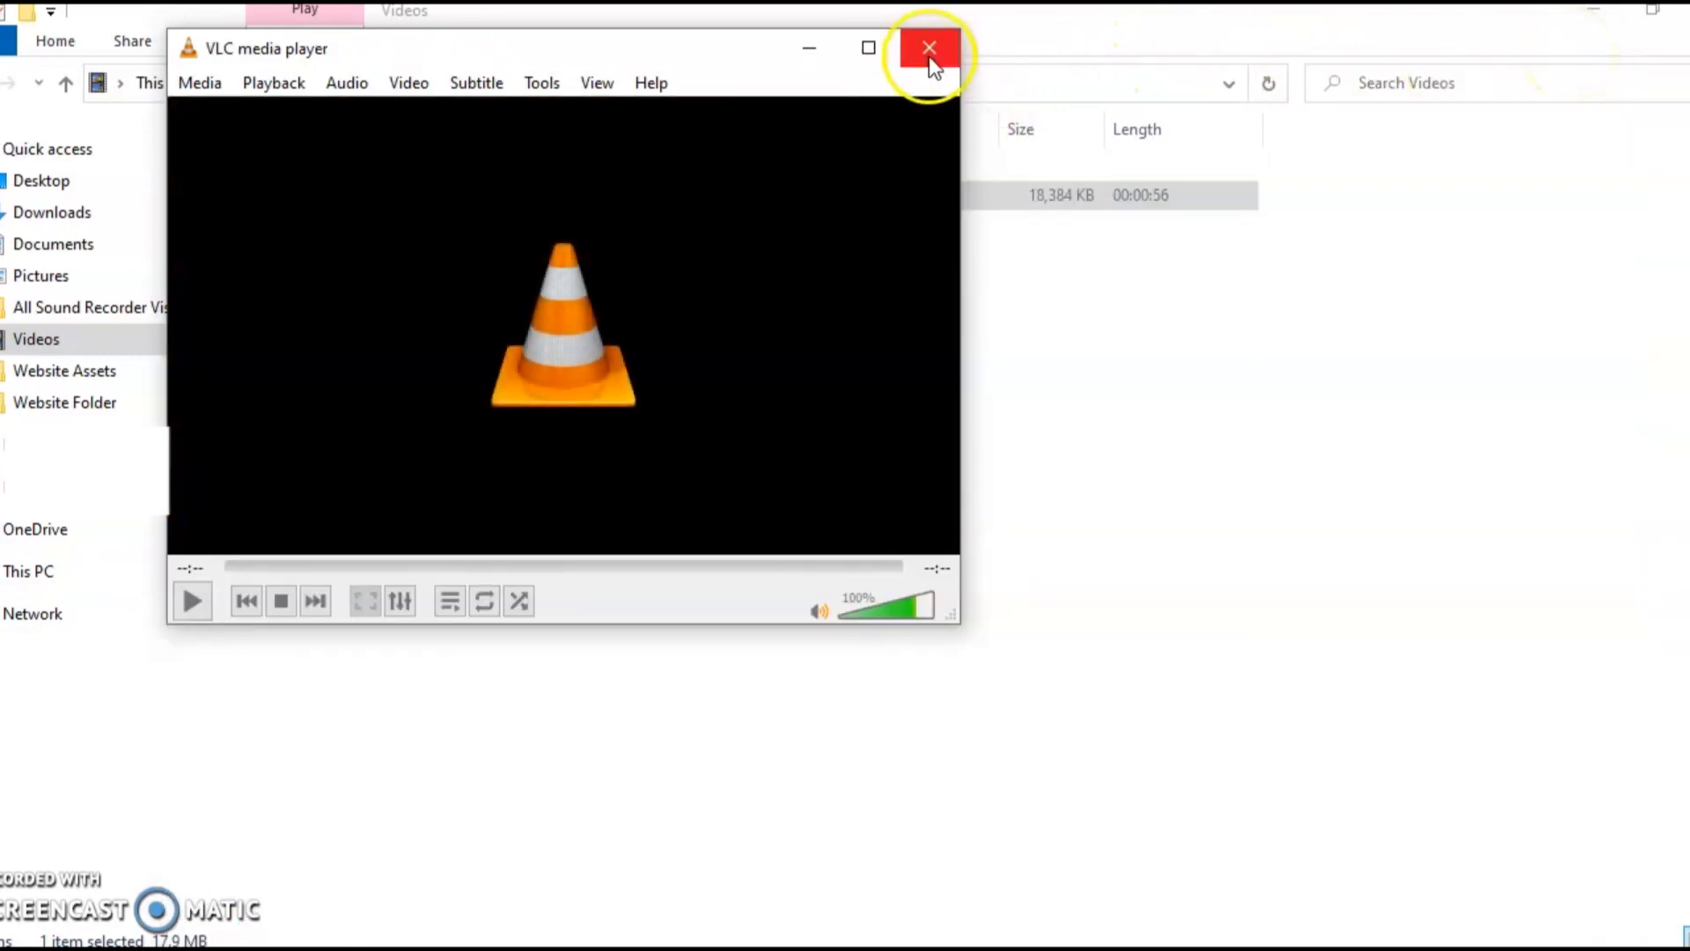
left_click(928, 55)
left_click(1683, 26)
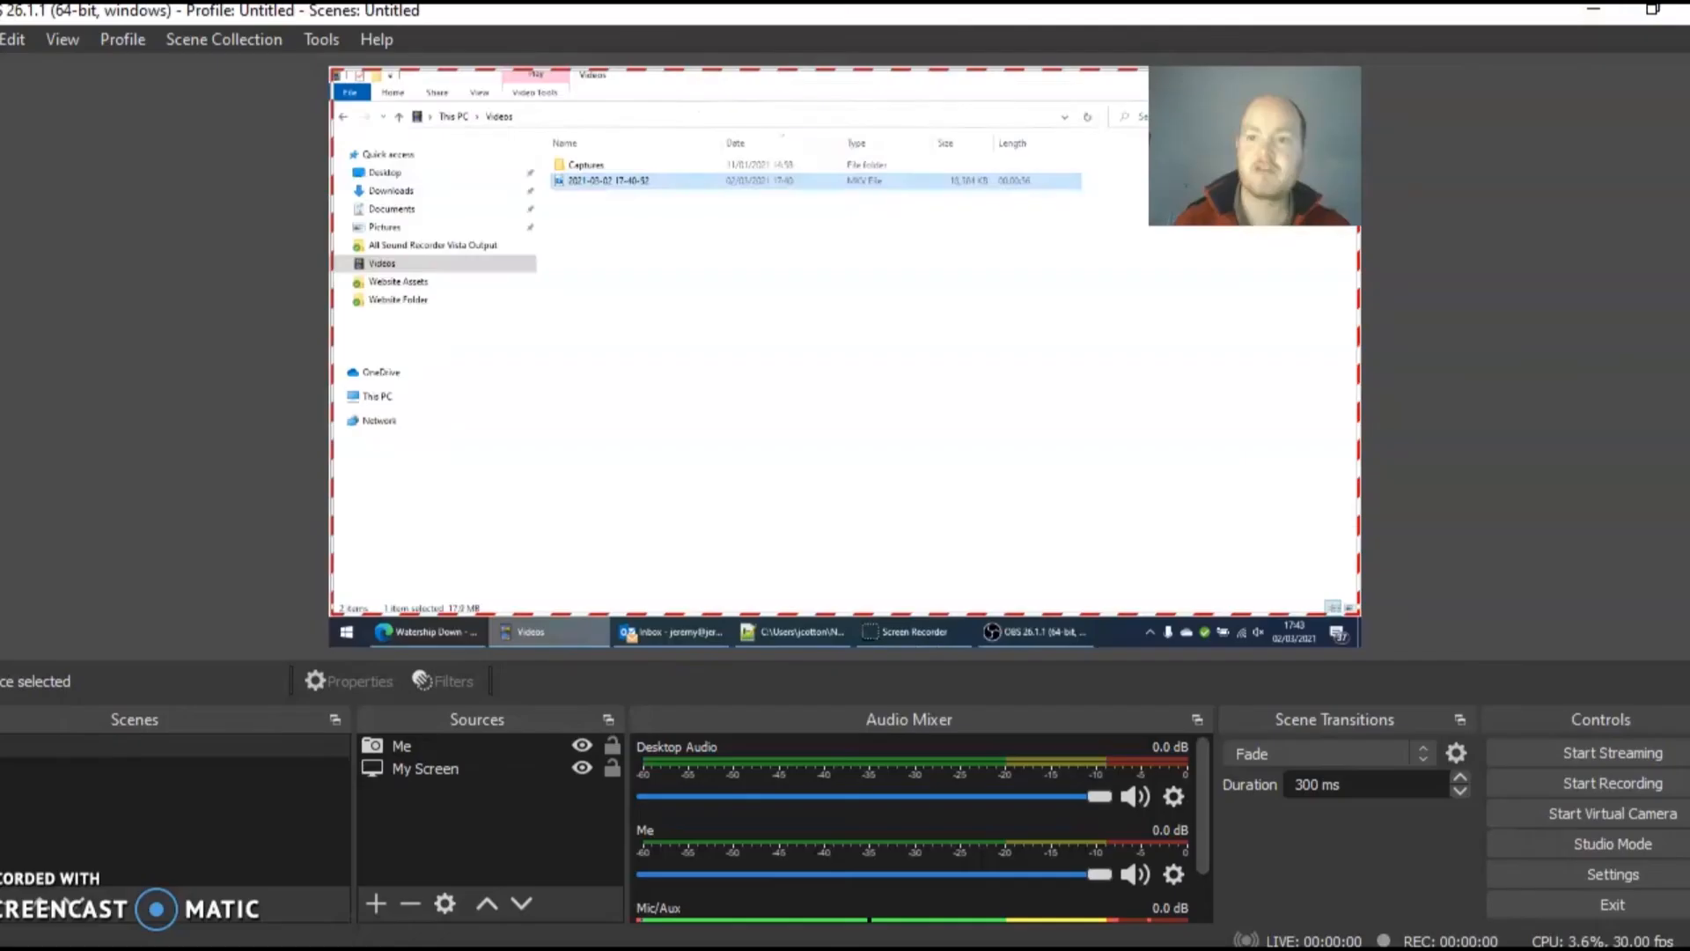